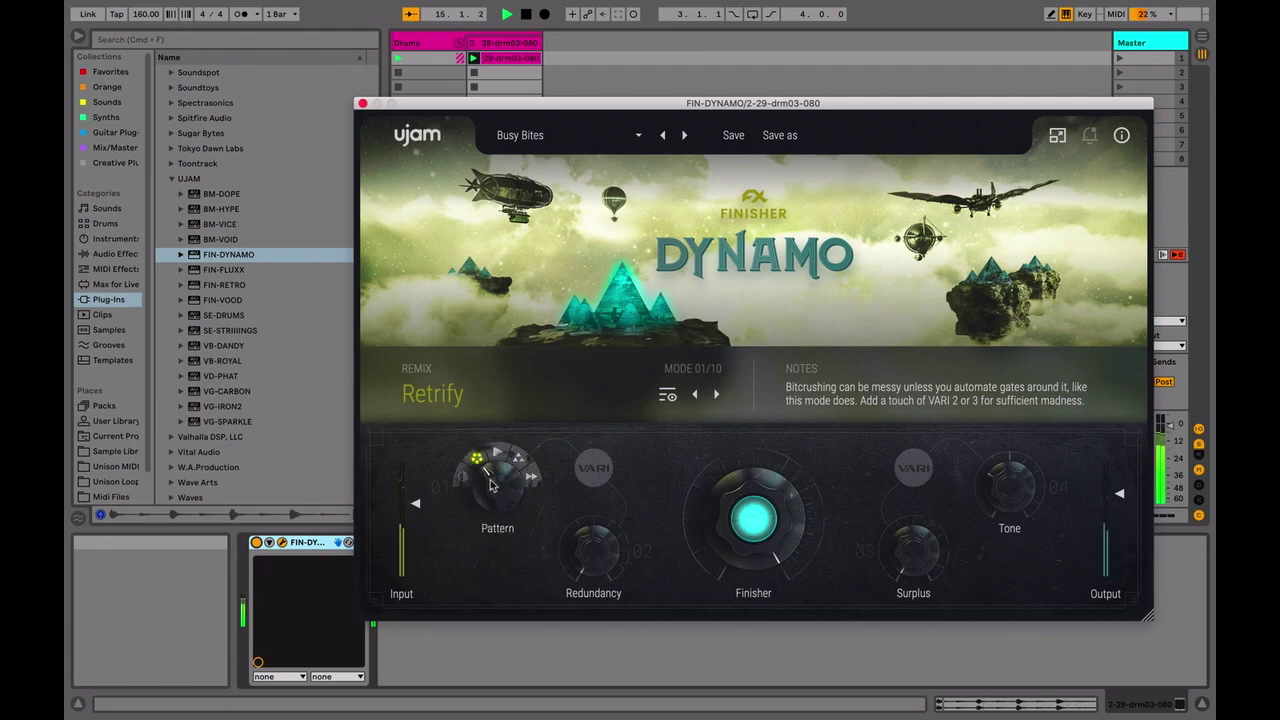
Step: Audition different Pattern variations on the drum loop, ending on Standard
{"action": "left_click_drag", "start_coordinate": [494, 488], "coordinate": [490, 445]}
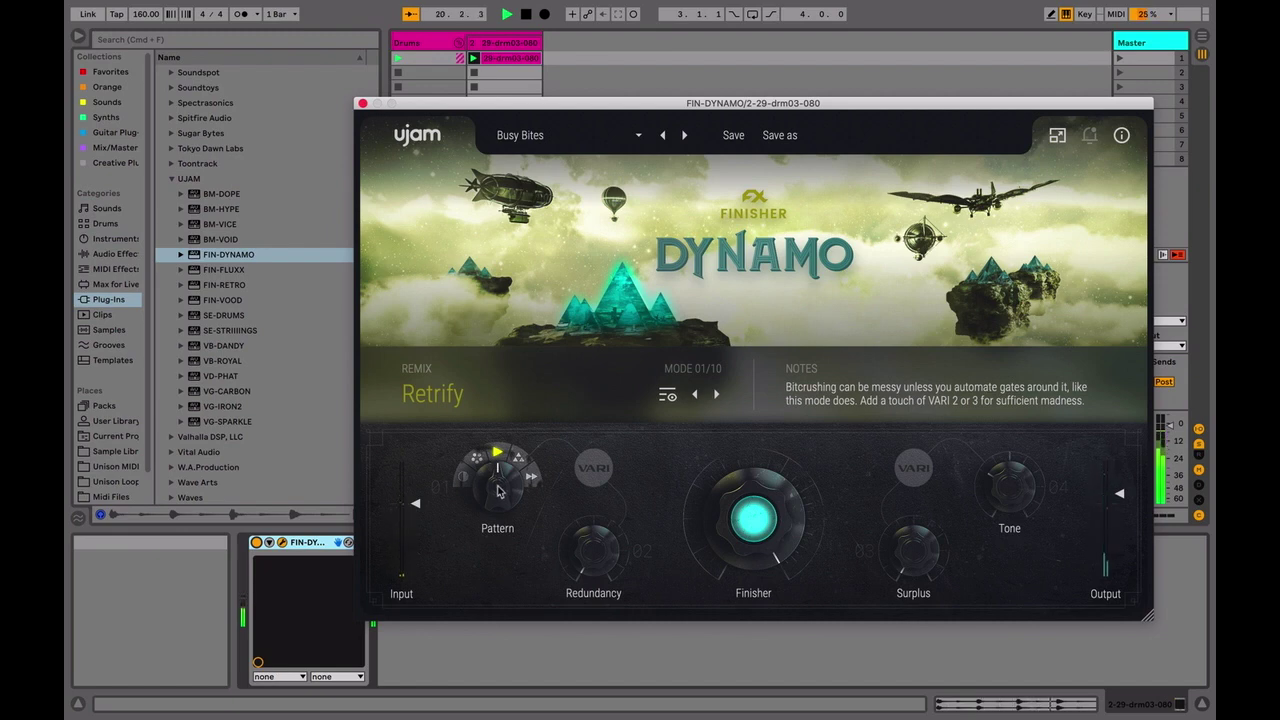
{"action": "left_click_drag", "start_coordinate": [498, 490], "coordinate": [481, 448]}
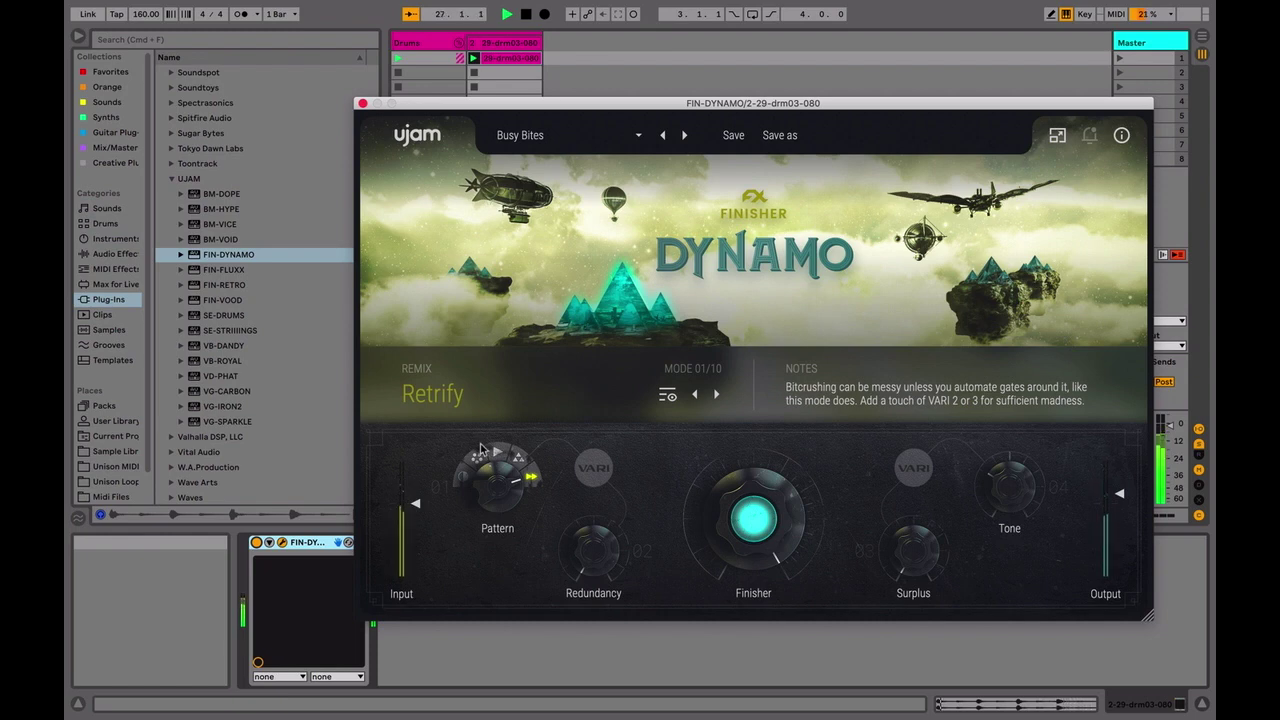
{"action": "left_click_drag", "start_coordinate": [497, 485], "coordinate": [507, 559]}
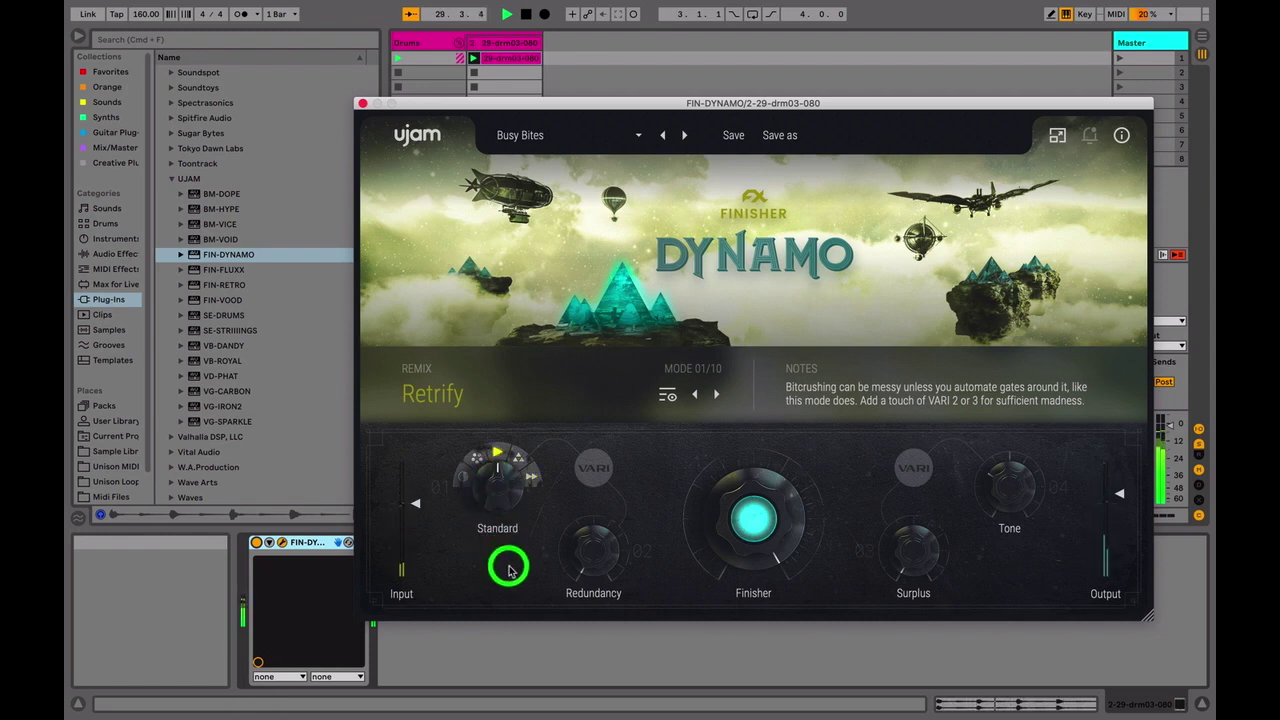
Step: Sweep the Redundancy amount up and back down to 0, and take Finisher down to 0 and back to full
{"action": "left_click_drag", "start_coordinate": [585, 558], "coordinate": [623, 641]}
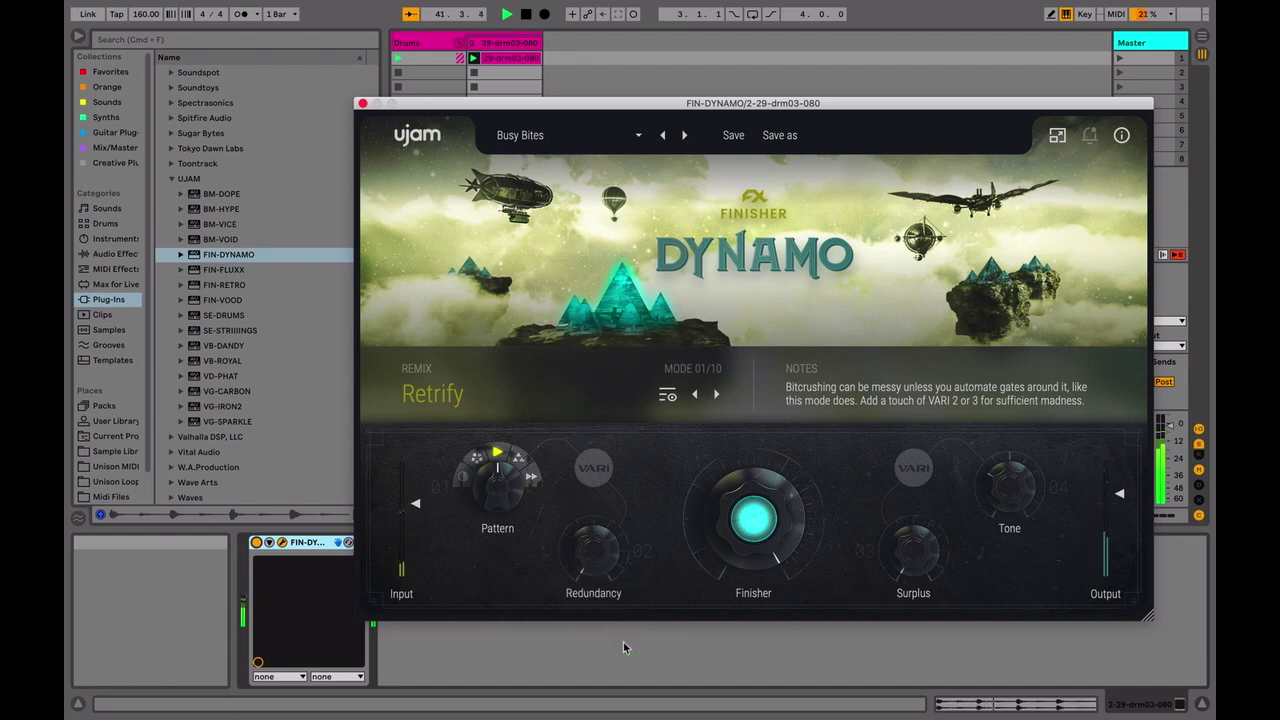
{"action": "left_click", "coordinate": [594, 557]}
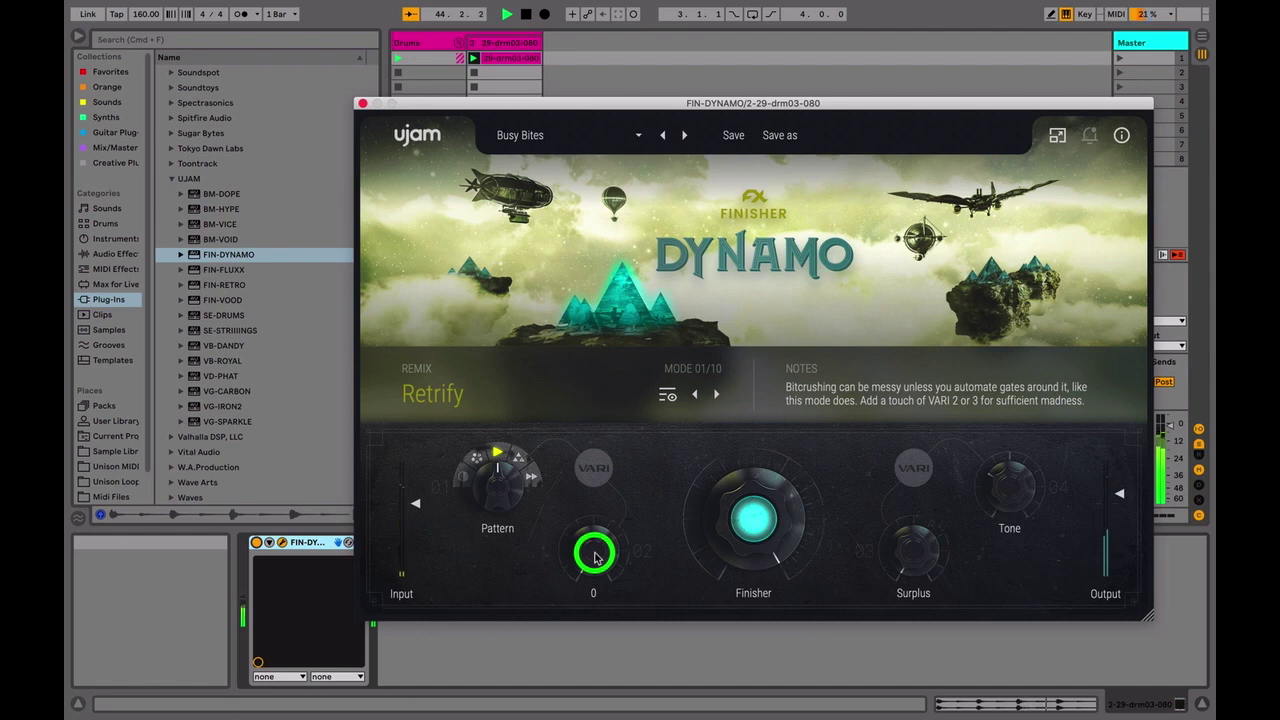
{"action": "left_click_drag", "start_coordinate": [594, 557], "coordinate": [568, 708]}
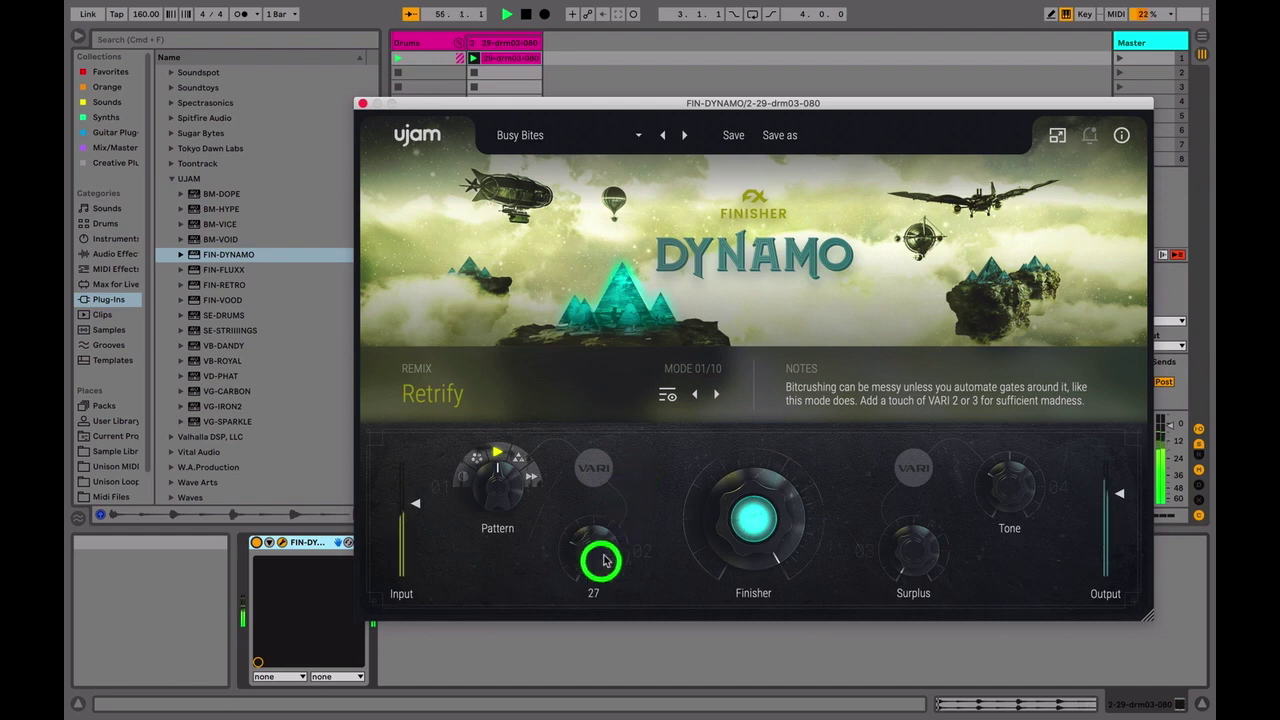
{"action": "left_click_drag", "start_coordinate": [588, 619], "coordinate": [588, 612]}
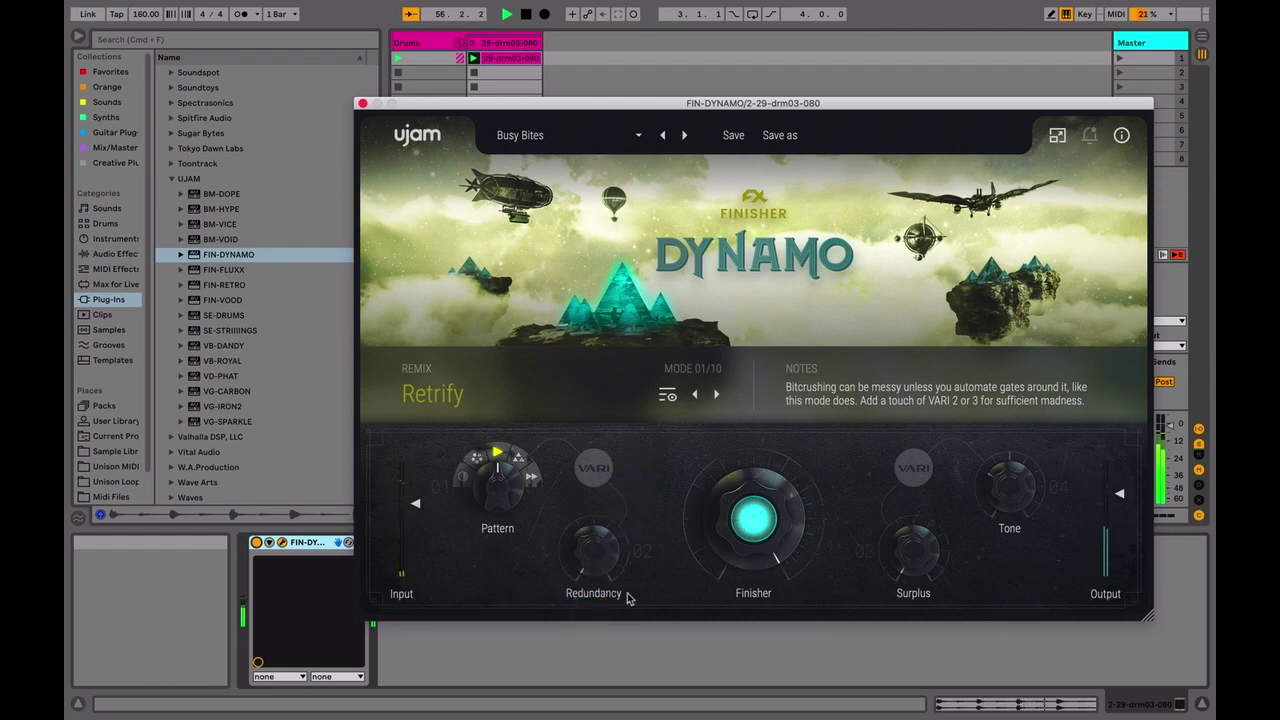
{"action": "left_click_drag", "start_coordinate": [751, 494], "coordinate": [735, 714]}
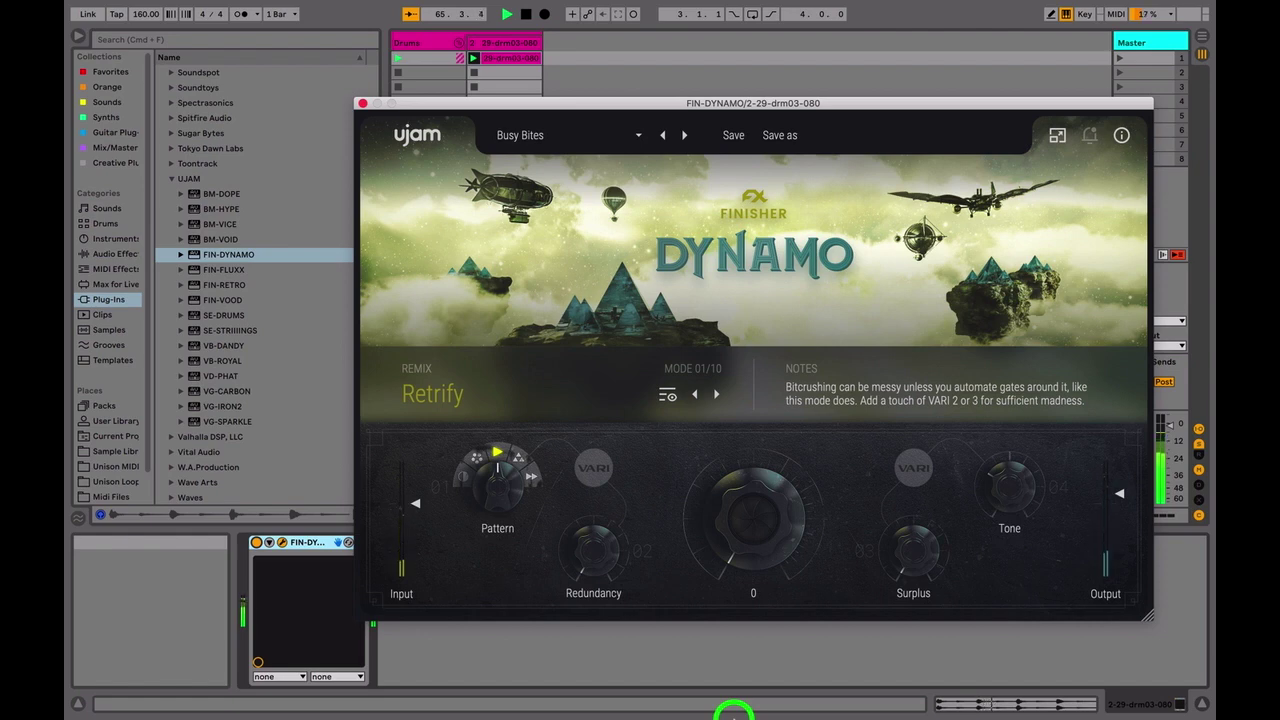
{"action": "left_click_drag", "start_coordinate": [735, 714], "coordinate": [731, 277]}
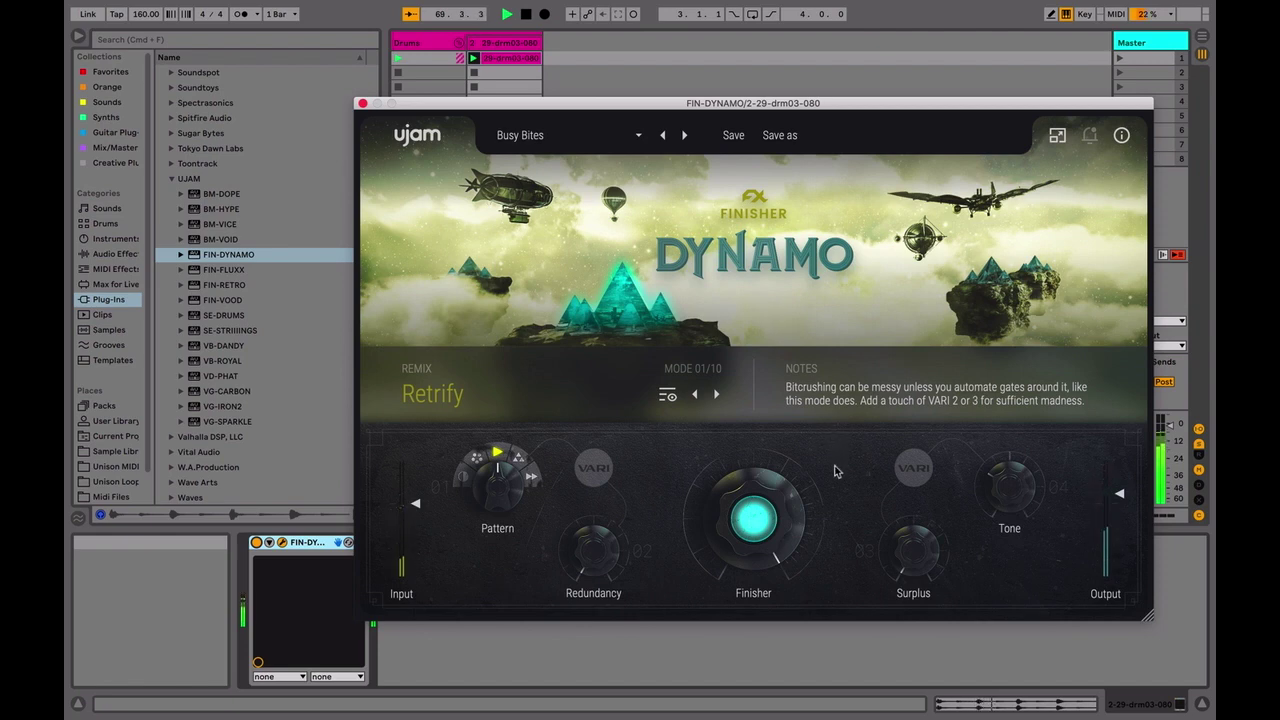
Step: Raise Surplus to 100 and ease it back to a partial amount, and sweep Tone down to -100 and back up past its centre
{"action": "left_click_drag", "start_coordinate": [912, 555], "coordinate": [926, 409]}
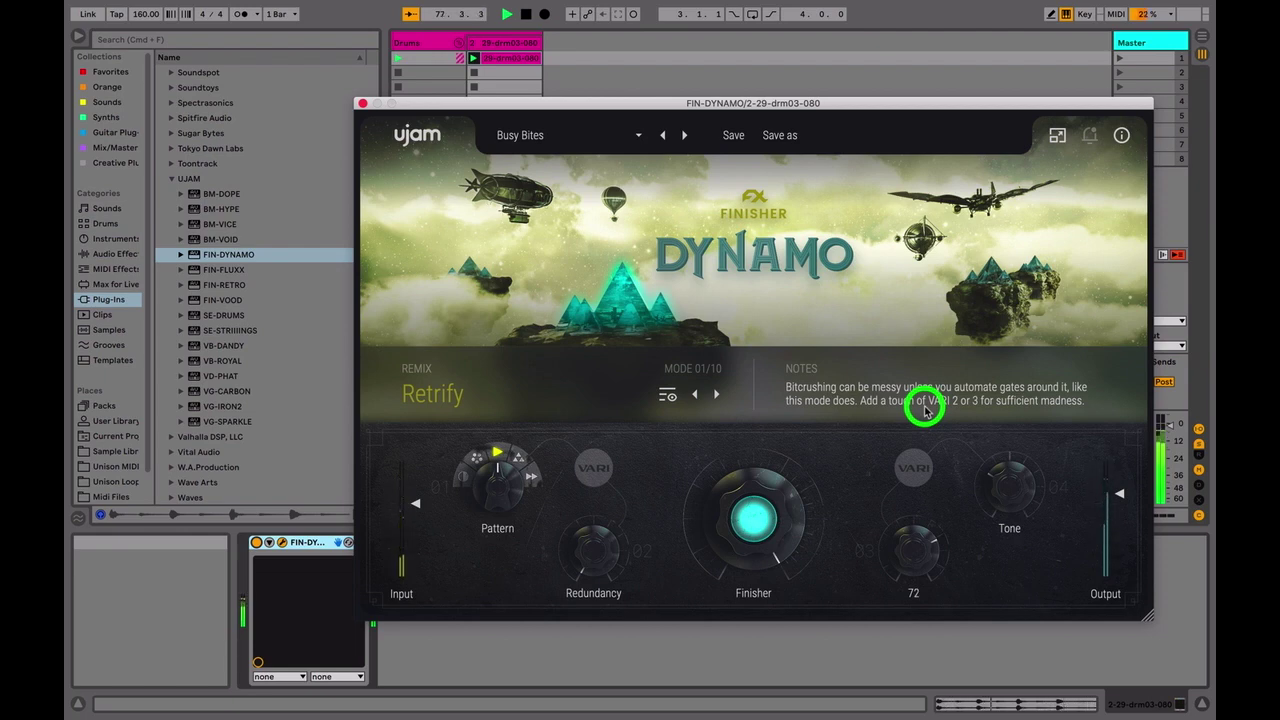
{"action": "left_click_drag", "start_coordinate": [925, 410], "coordinate": [915, 334]}
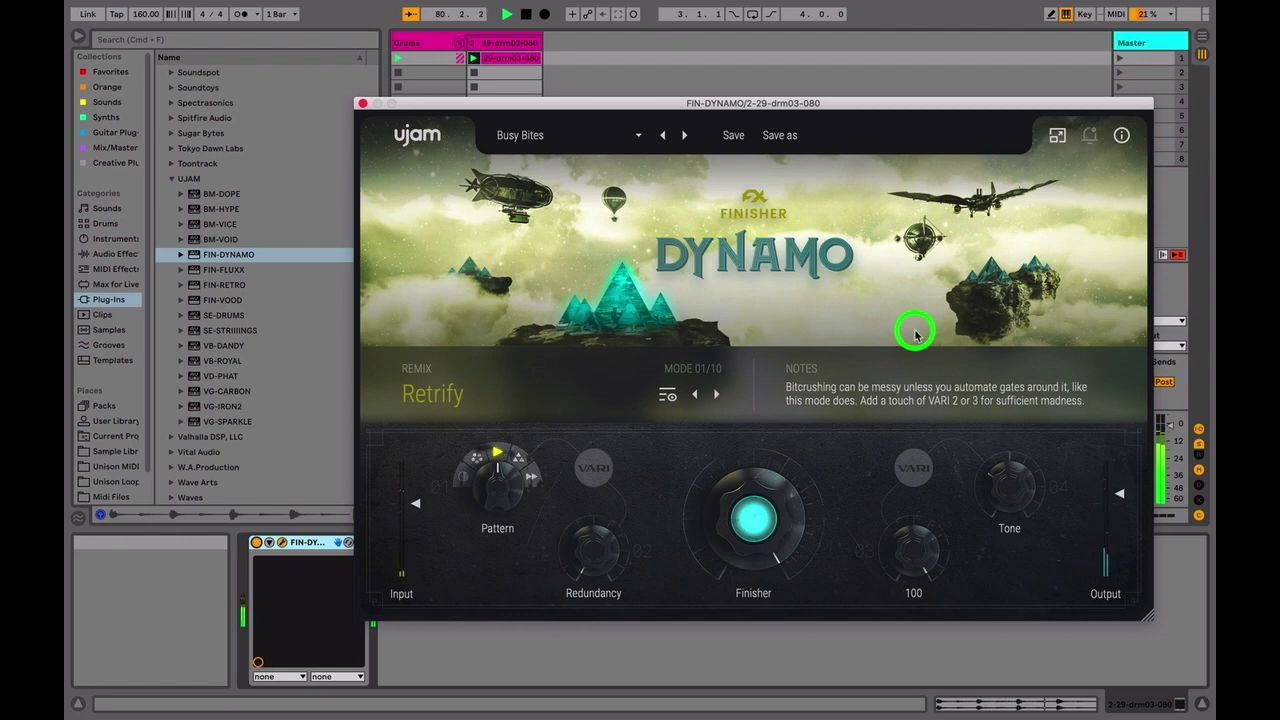
{"action": "left_click_drag", "start_coordinate": [915, 334], "coordinate": [905, 426]}
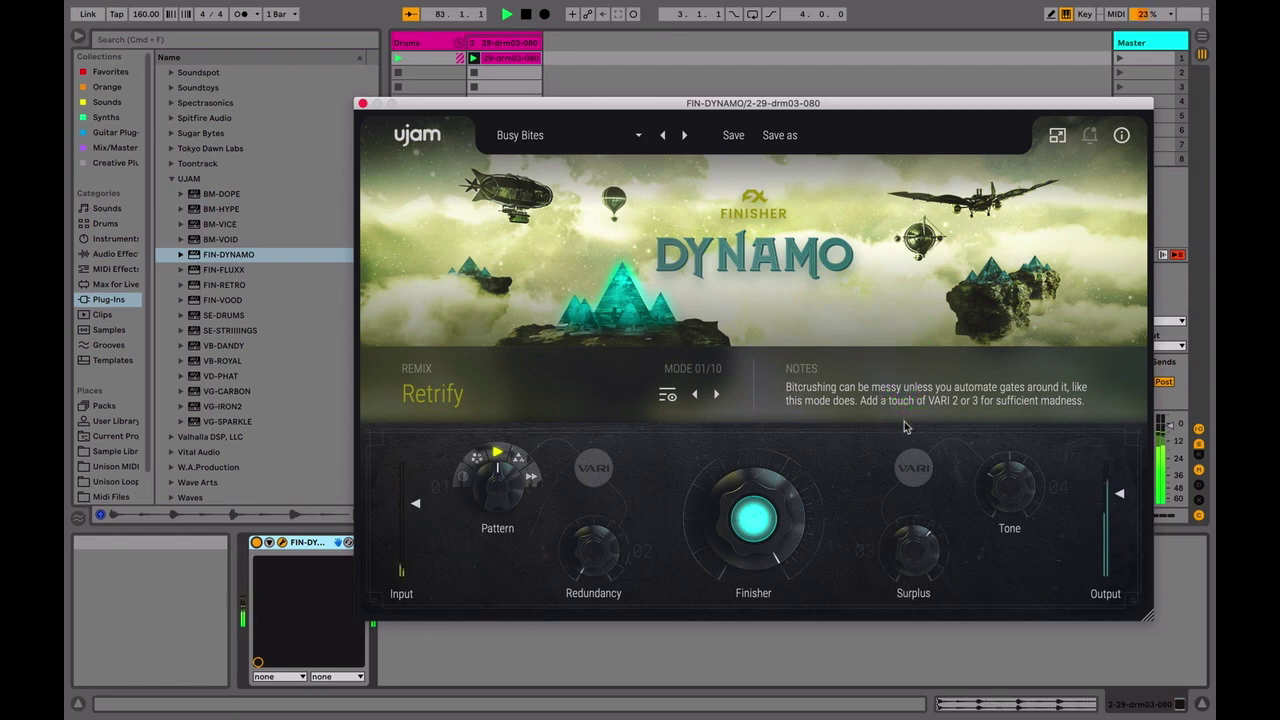
{"action": "left_click_drag", "start_coordinate": [1010, 487], "coordinate": [966, 712]}
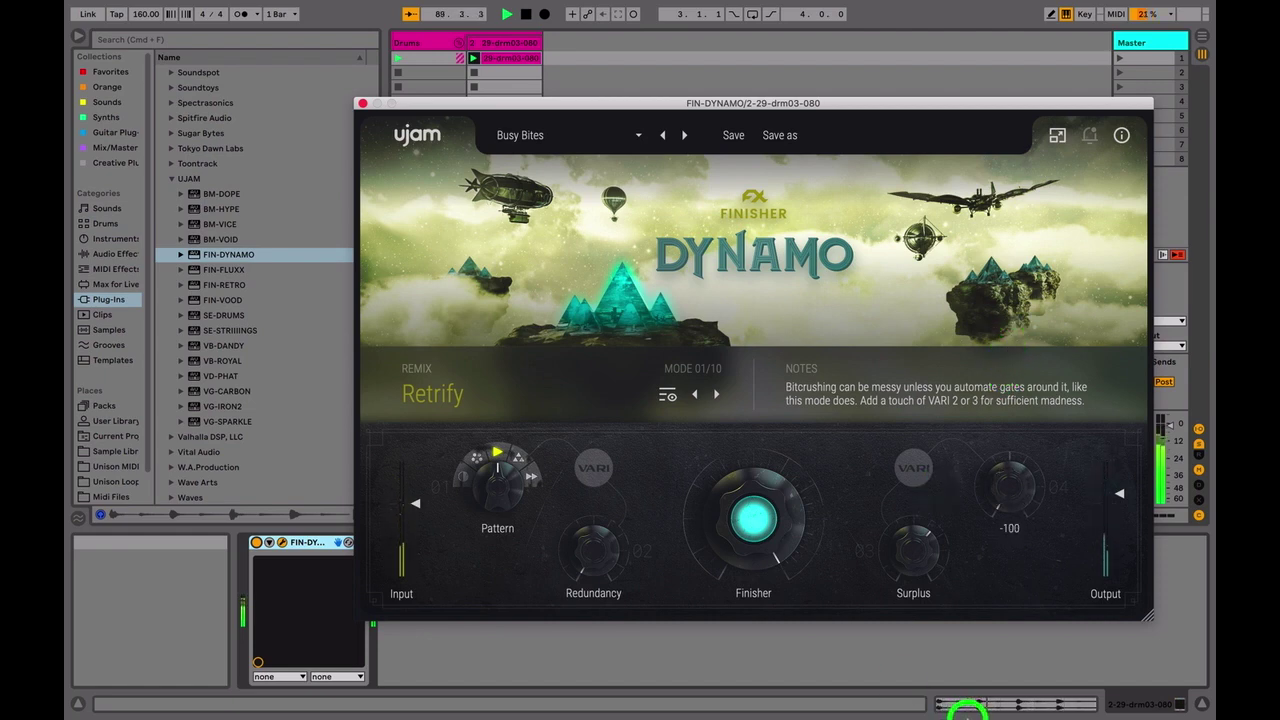
{"action": "left_click_drag", "start_coordinate": [966, 712], "coordinate": [1032, 502]}
Step: Raise Redundancy to a partial amount and lower Finisher below its maximum
{"action": "mouse_move", "coordinate": [583, 538]}
{"action": "left_mouse_down"}
{"action": "mouse_move", "coordinate": [597, 462]}
{"action": "mouse_move", "coordinate": [589, 517]}
{"action": "left_mouse_up"}
{"action": "left_click_drag", "start_coordinate": [750, 483], "coordinate": [725, 556]}
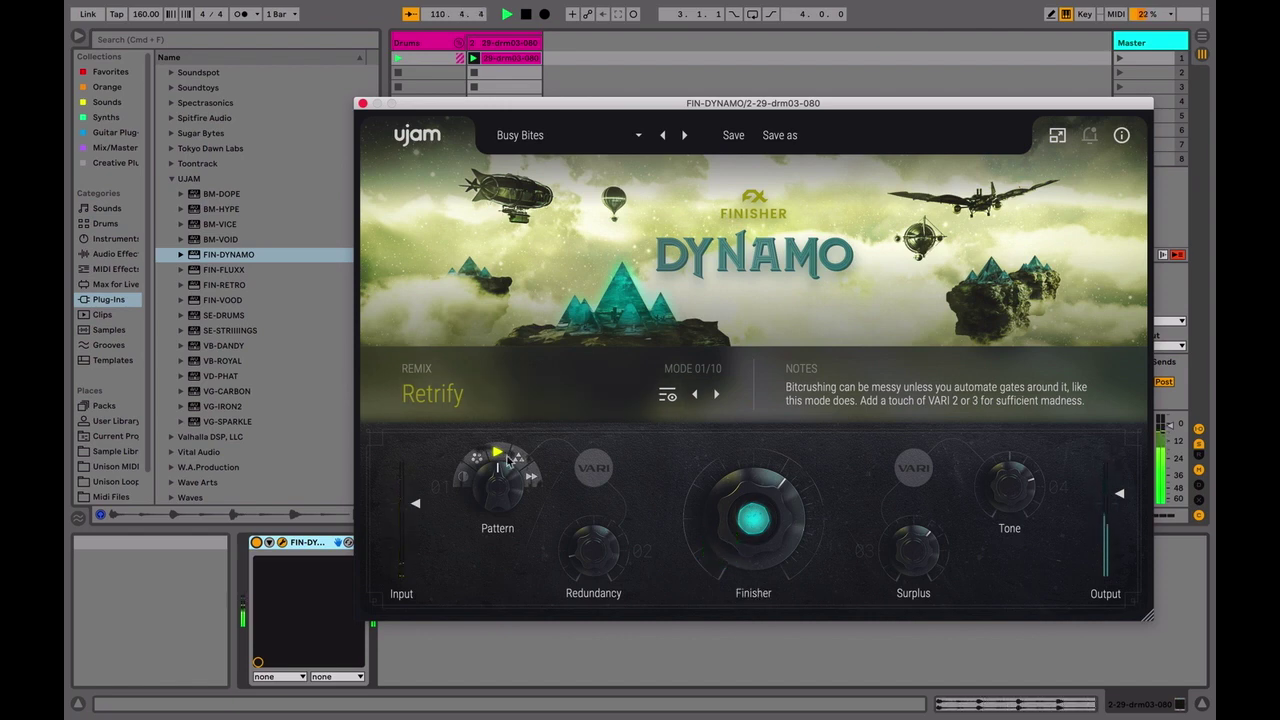
Step: Audition the Pattern variations from Triplet to the double-arrow option, and settle on the half-circle option
{"action": "left_click_drag", "start_coordinate": [503, 472], "coordinate": [496, 447]}
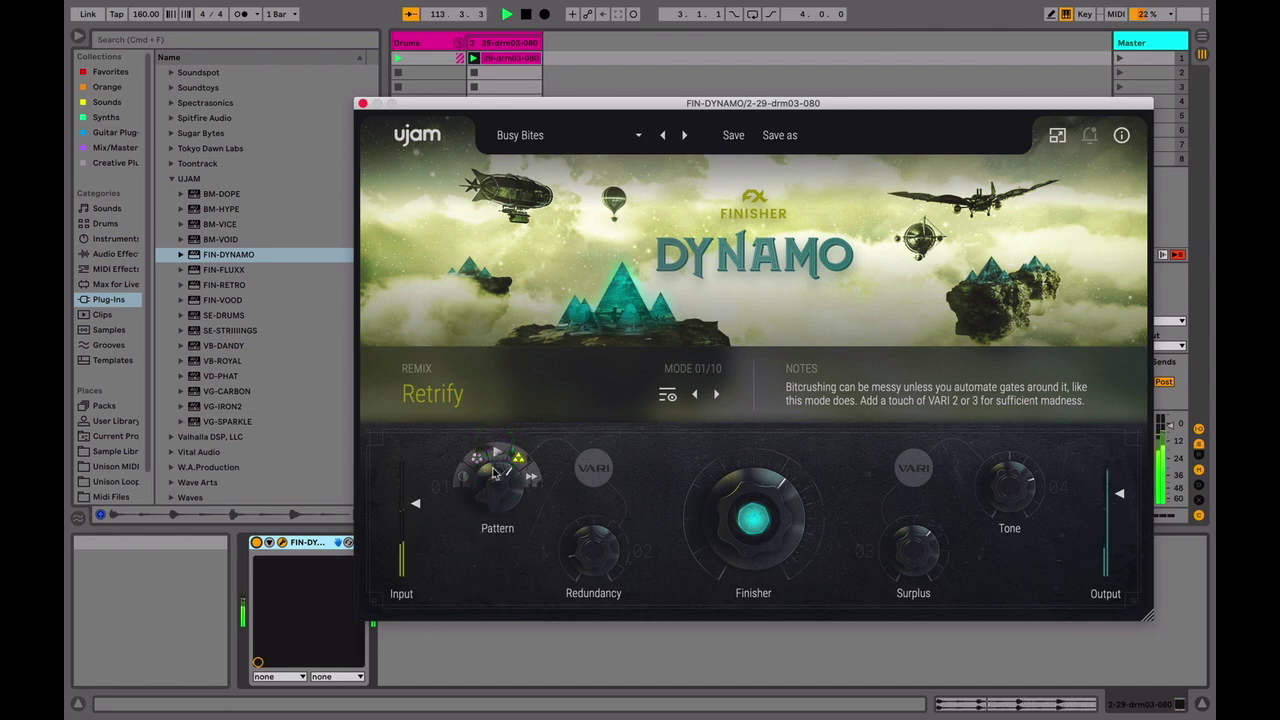
{"action": "left_click", "coordinate": [495, 488]}
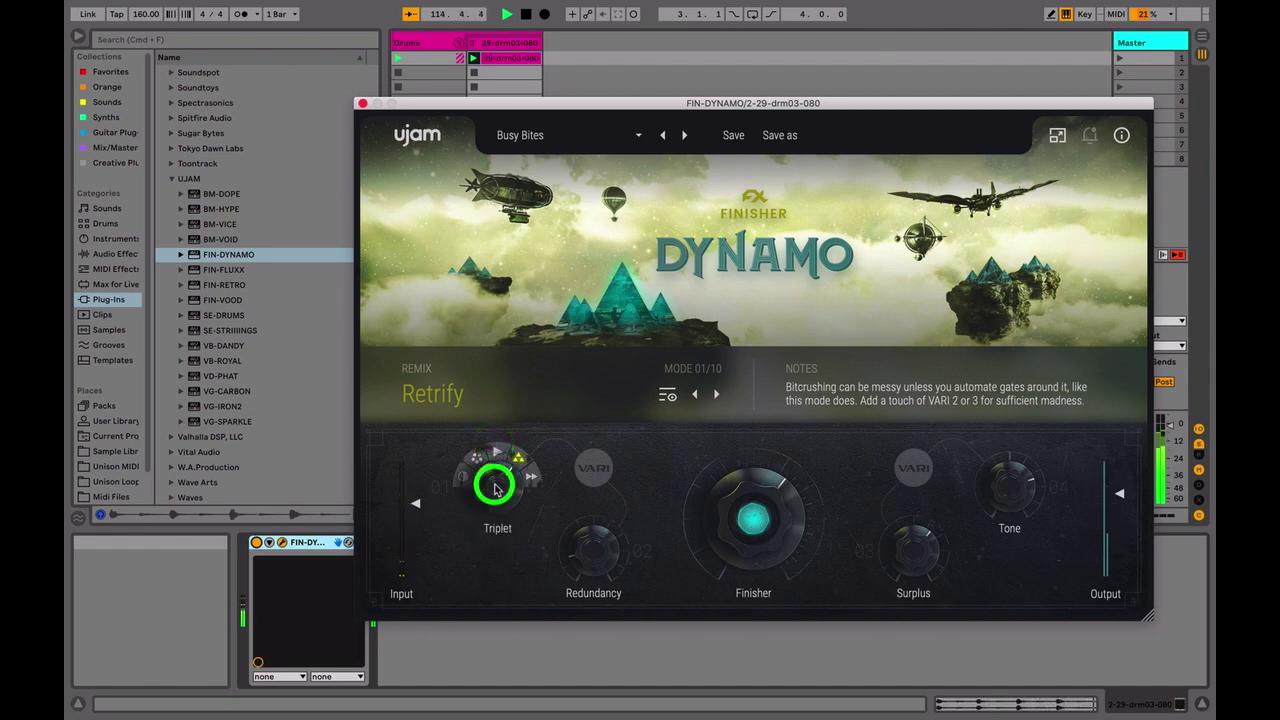
{"action": "left_click_drag", "start_coordinate": [495, 488], "coordinate": [491, 442]}
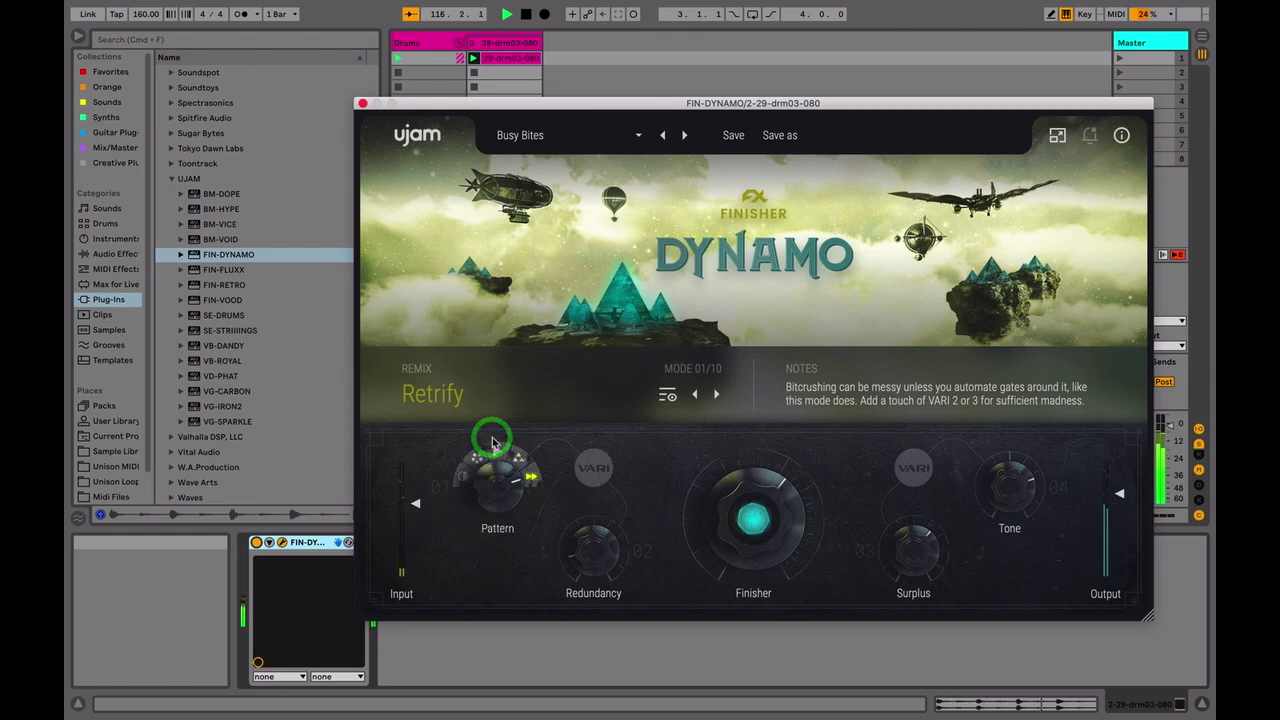
{"action": "left_click_drag", "start_coordinate": [495, 490], "coordinate": [482, 624]}
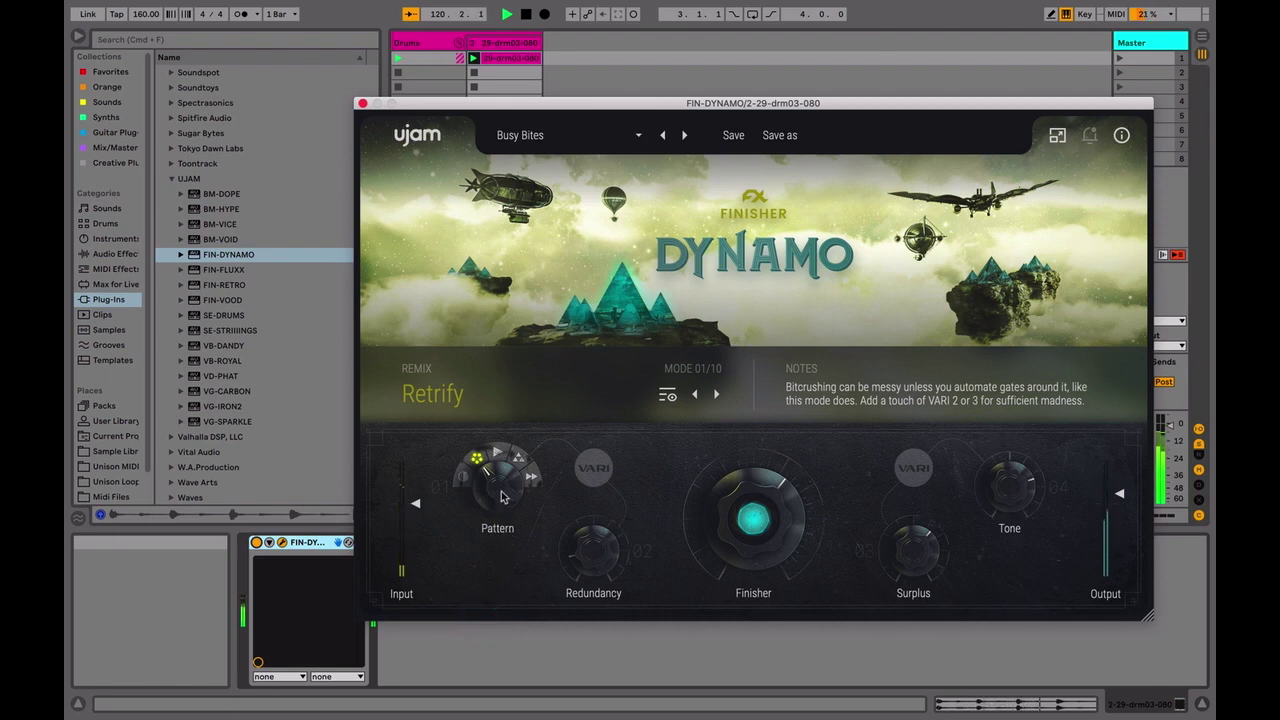
{"action": "left_click_drag", "start_coordinate": [503, 496], "coordinate": [500, 549]}
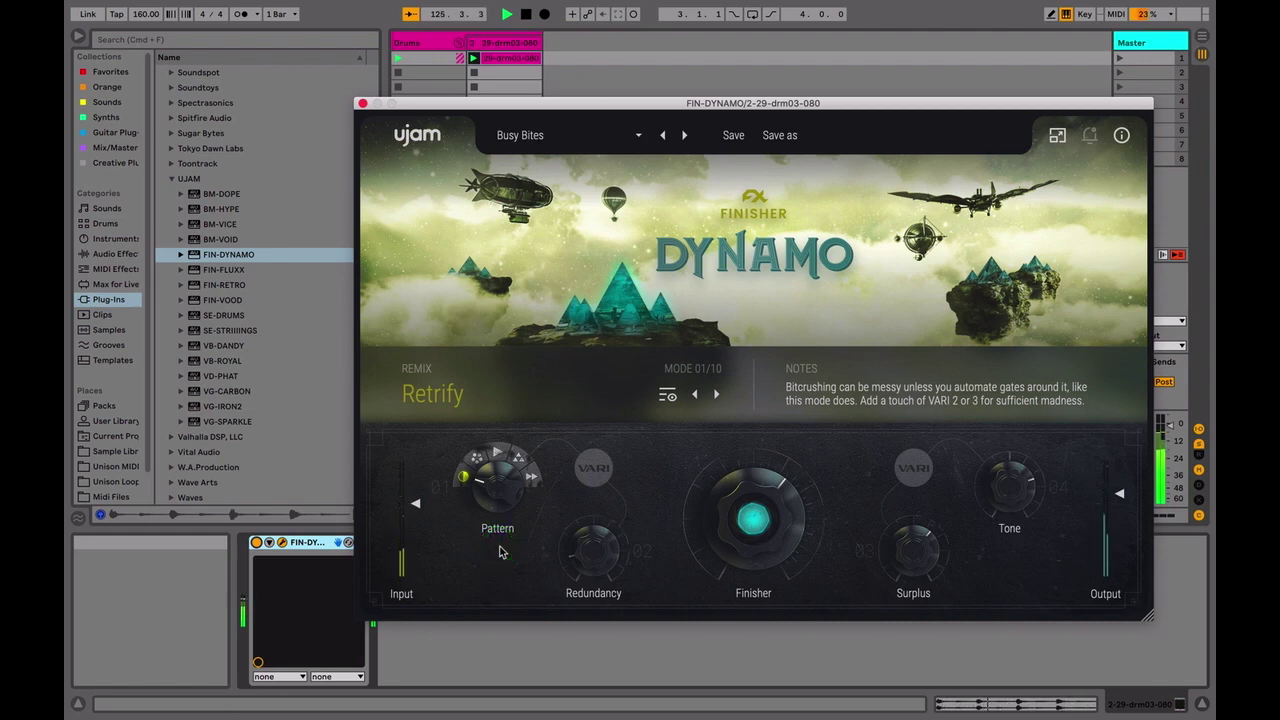
Step: Browse the factory preset categories from Introduction, Track, Drums and Pads through Subtle and Send FX
{"action": "left_click", "coordinate": [572, 135]}
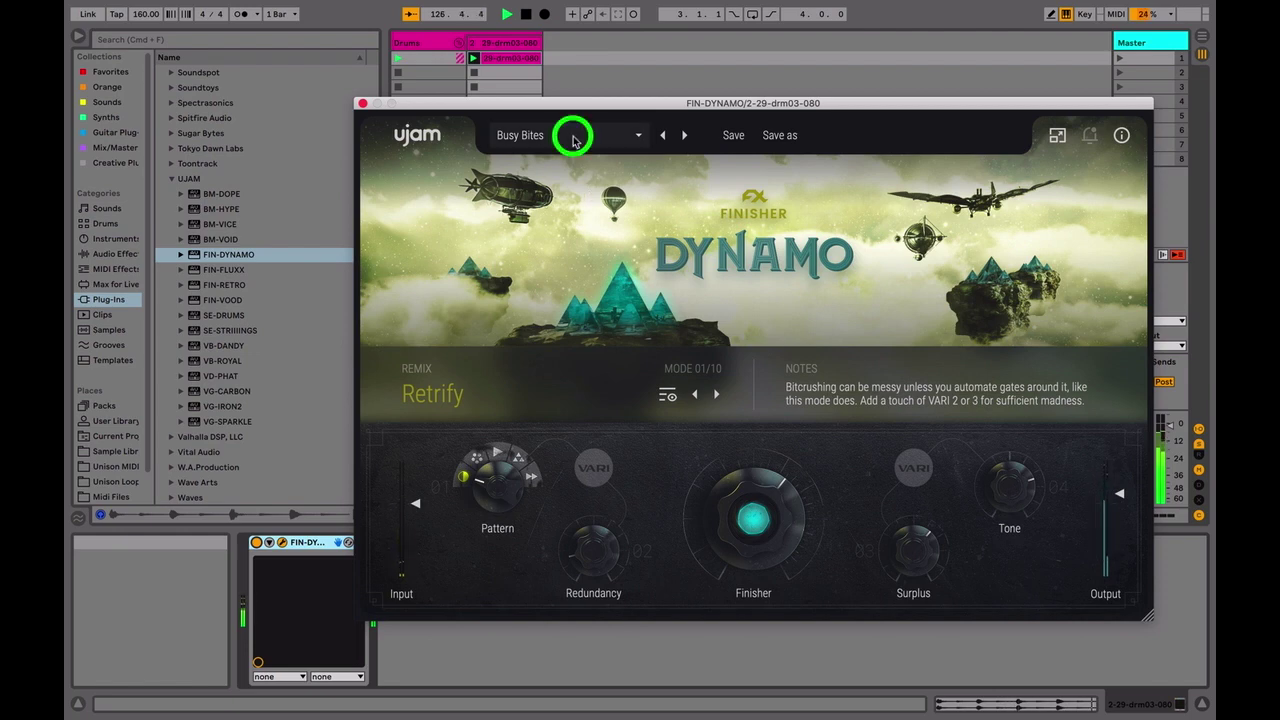
{"action": "mouse_move", "coordinate": [625, 162]}
{"action": "mouse_move", "coordinate": [691, 160]}
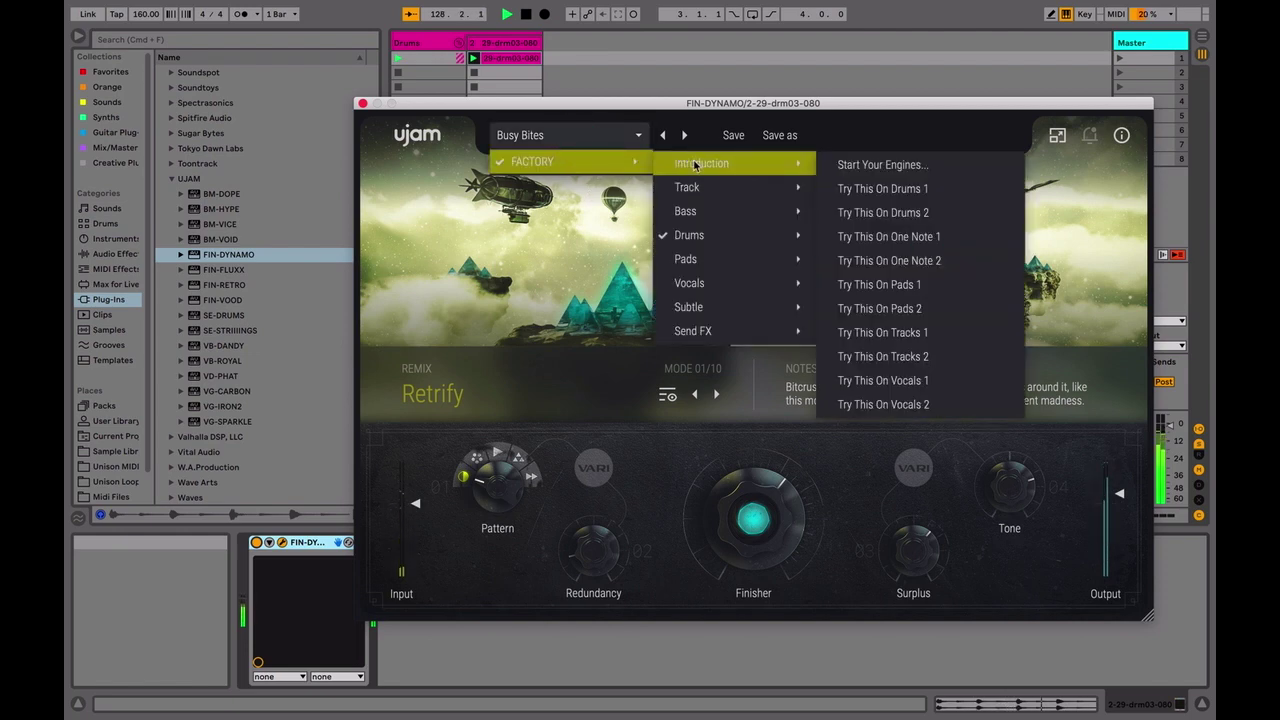
{"action": "mouse_move", "coordinate": [697, 190]}
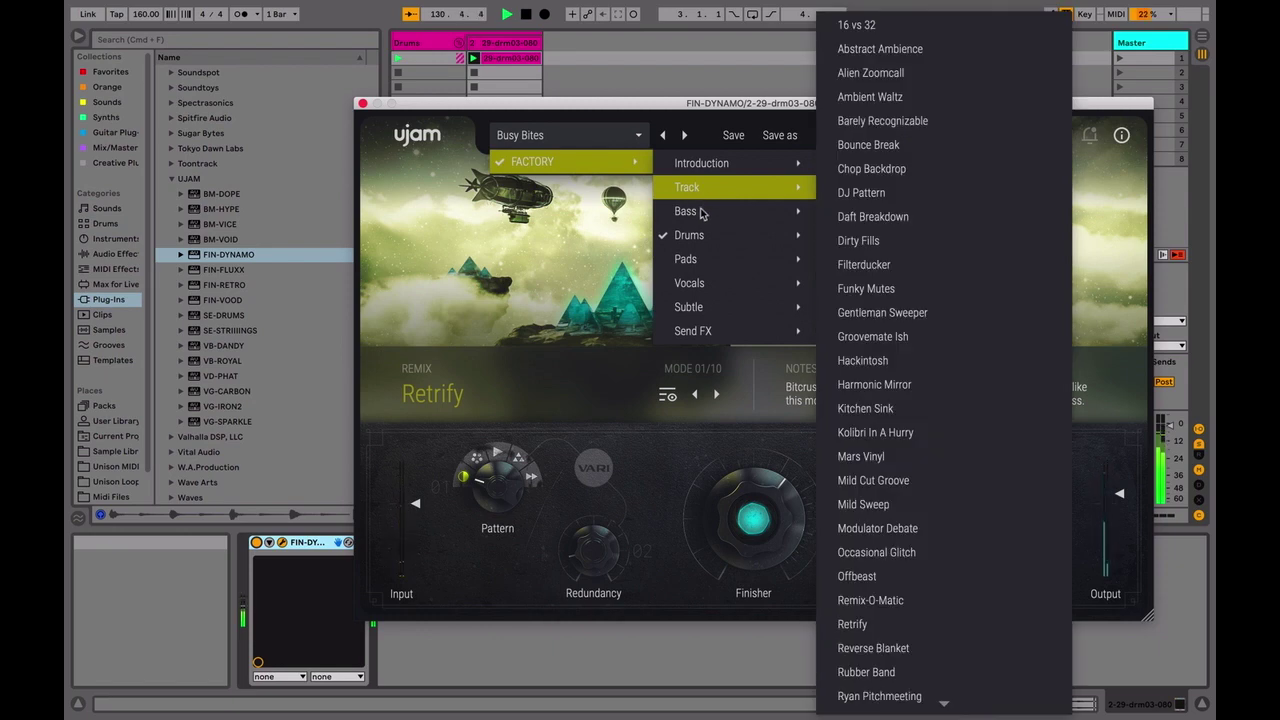
{"action": "mouse_move", "coordinate": [704, 221]}
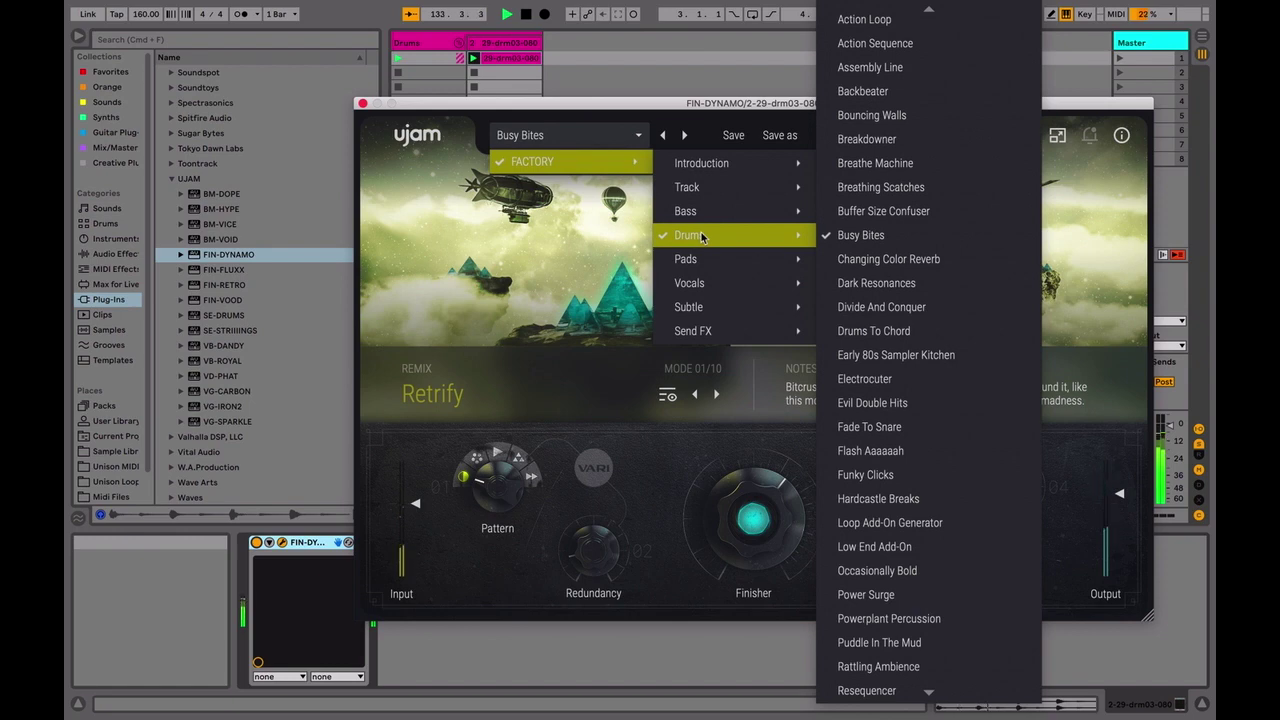
{"action": "mouse_move", "coordinate": [698, 263]}
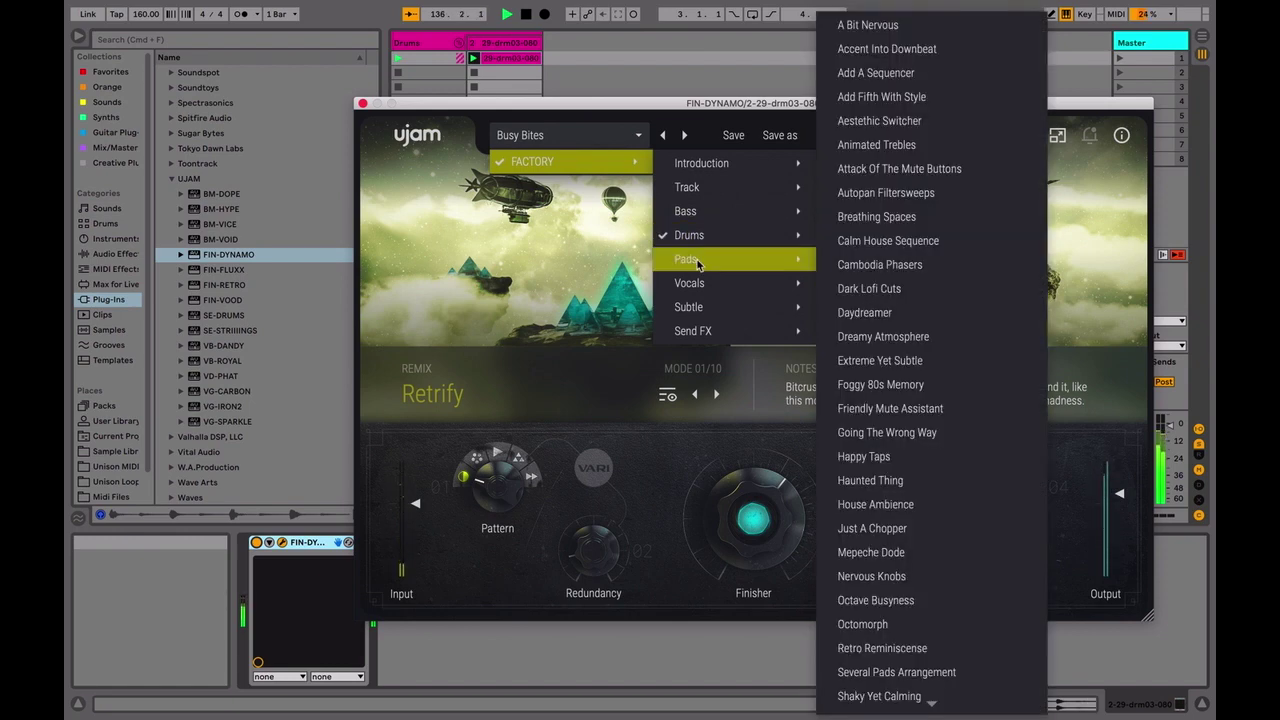
{"action": "mouse_move", "coordinate": [697, 289]}
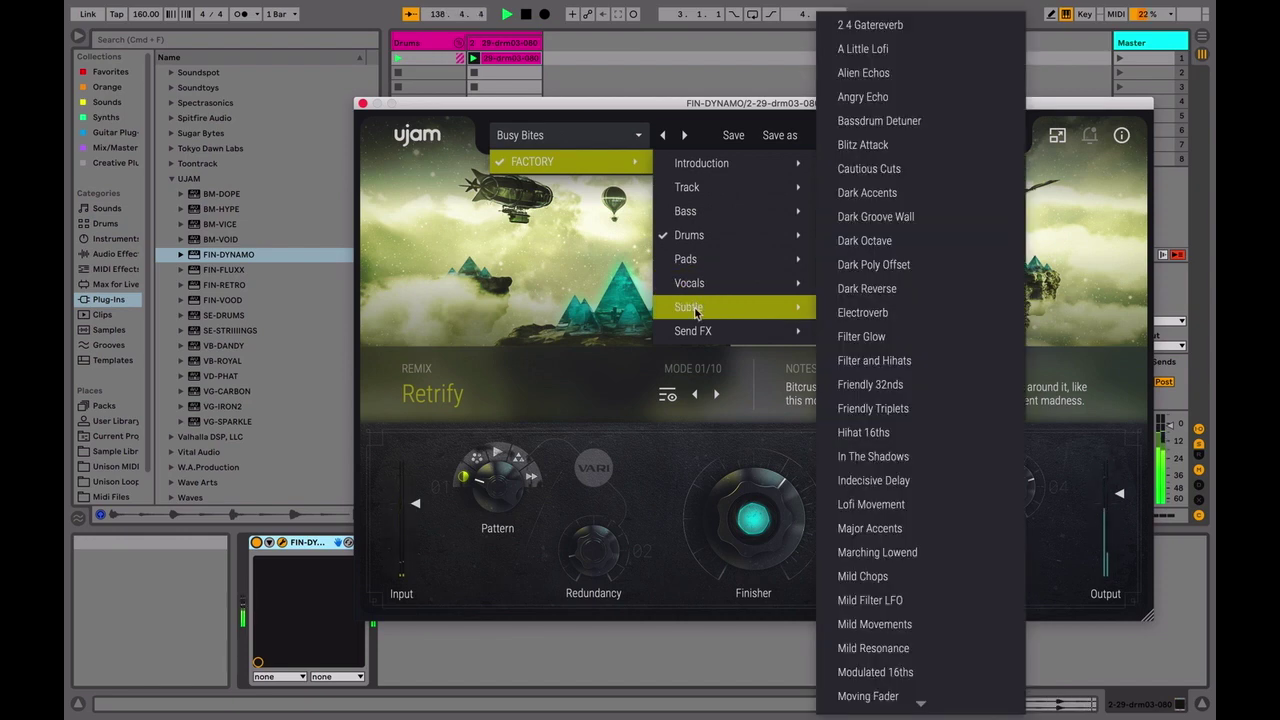
{"action": "mouse_move", "coordinate": [698, 335]}
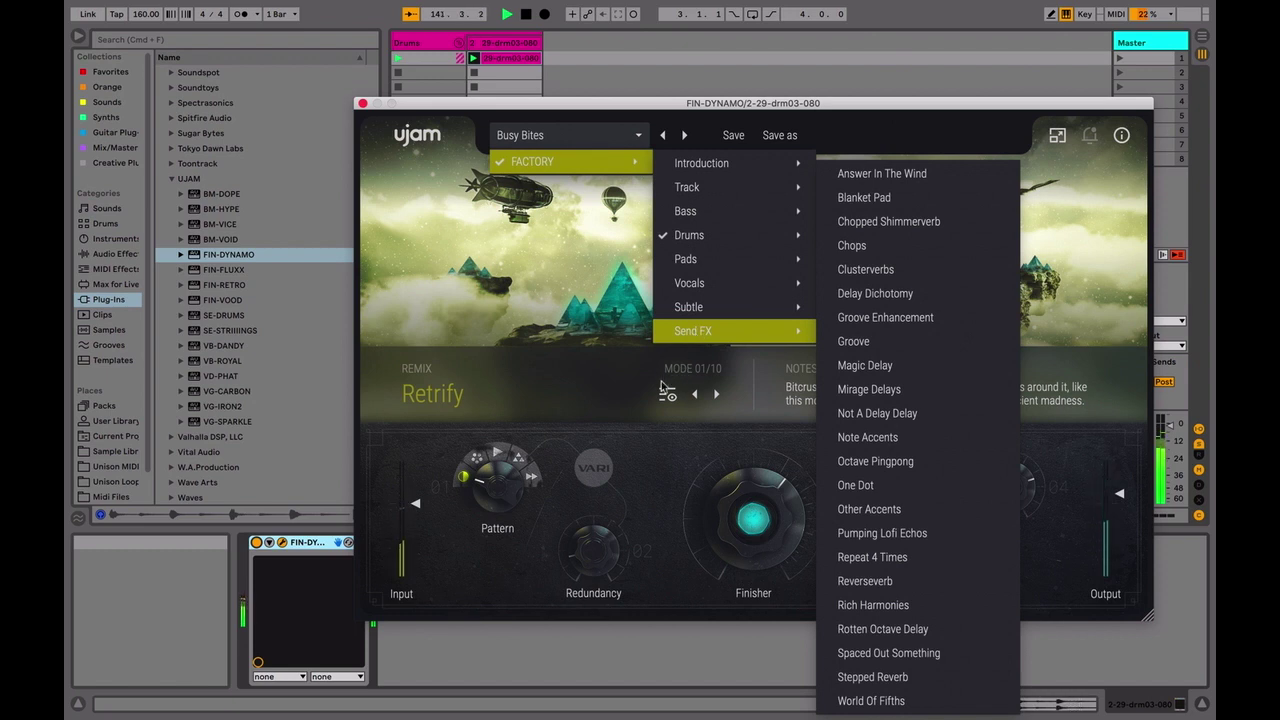
Step: Open the Rhythm modes and audition Sequenced Spaces, Backbeater, Occasionally Bold, Breakdowner and Turntable Time Machine
{"action": "left_click", "coordinate": [667, 394]}
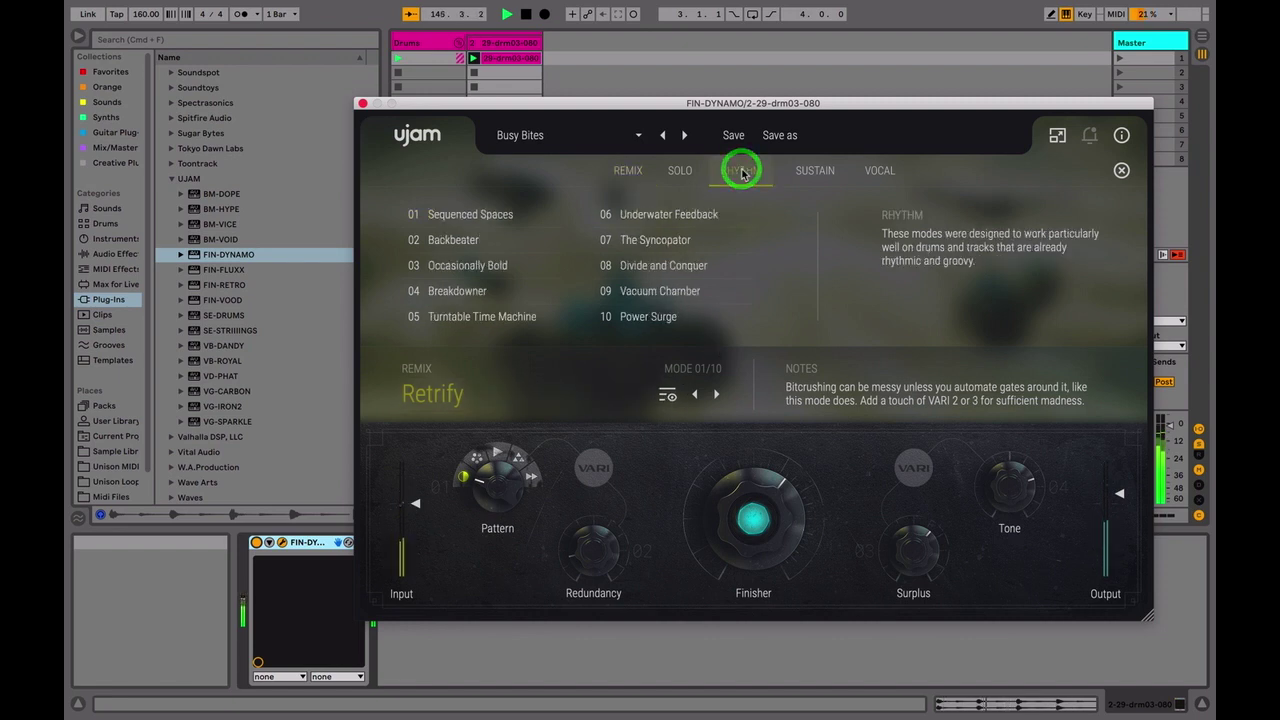
{"action": "left_click", "coordinate": [507, 220]}
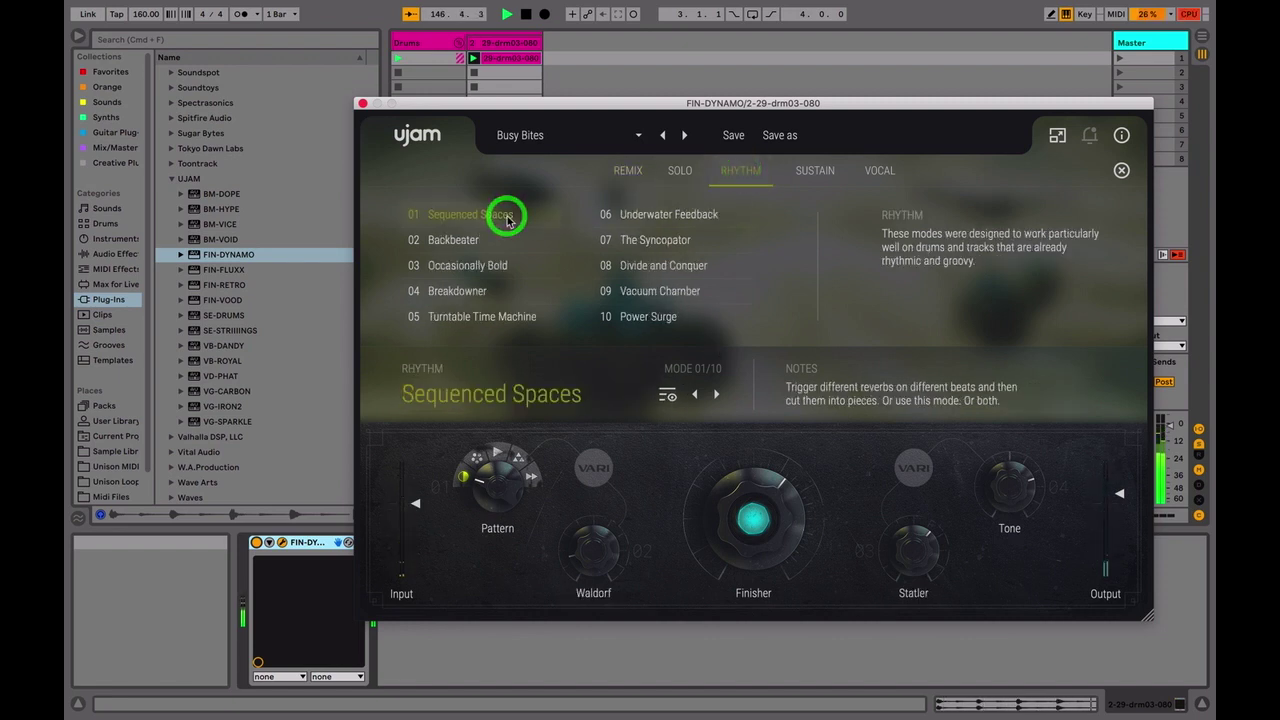
{"action": "left_click", "coordinate": [480, 241]}
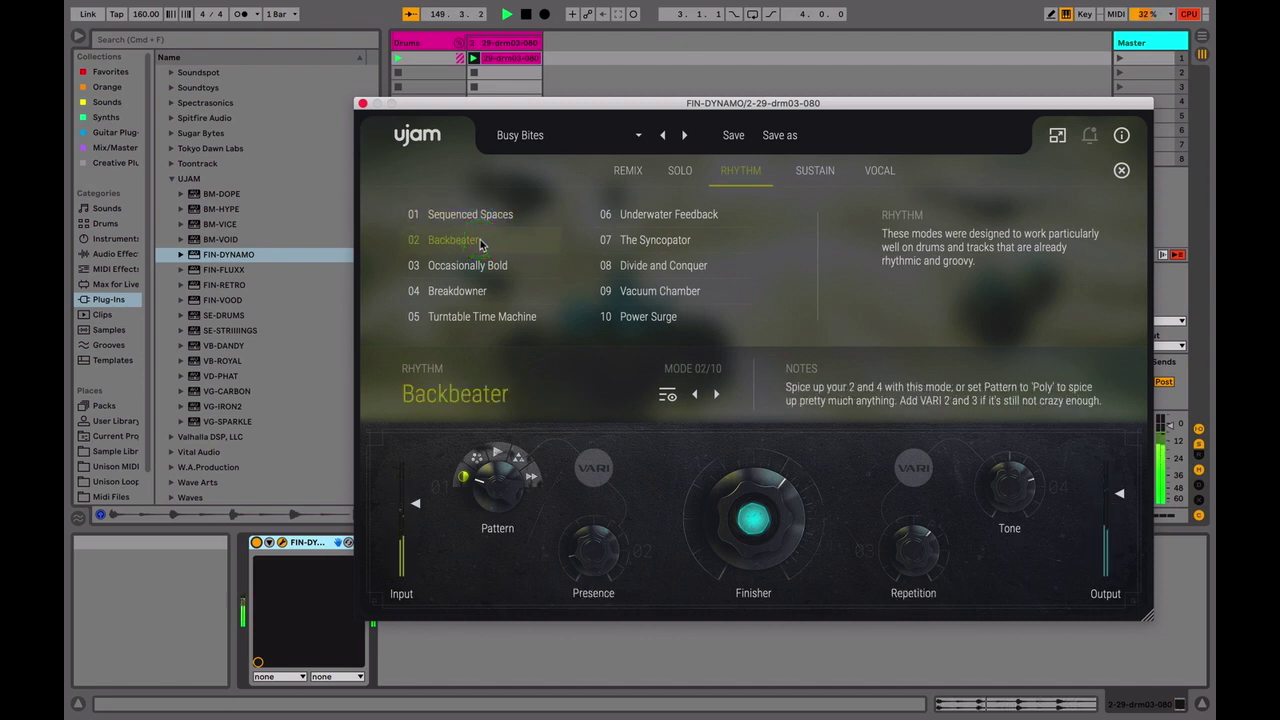
{"action": "left_click", "coordinate": [476, 272]}
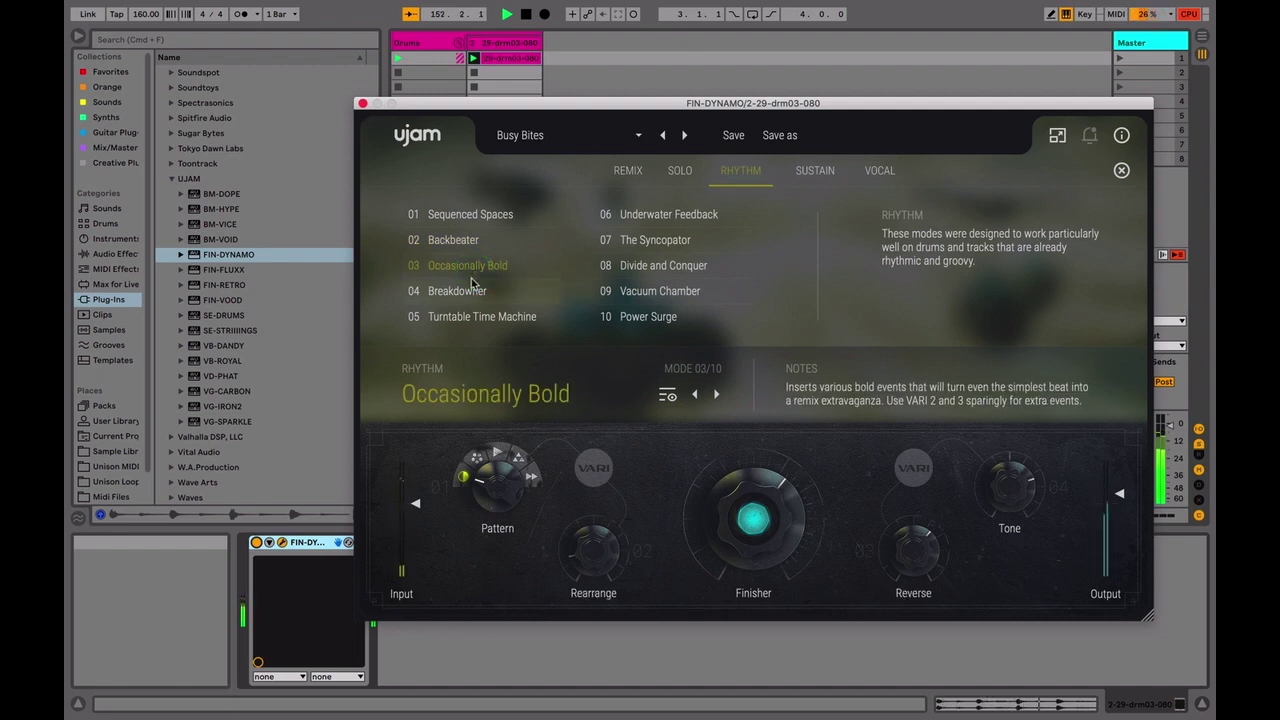
{"action": "left_click", "coordinate": [466, 292]}
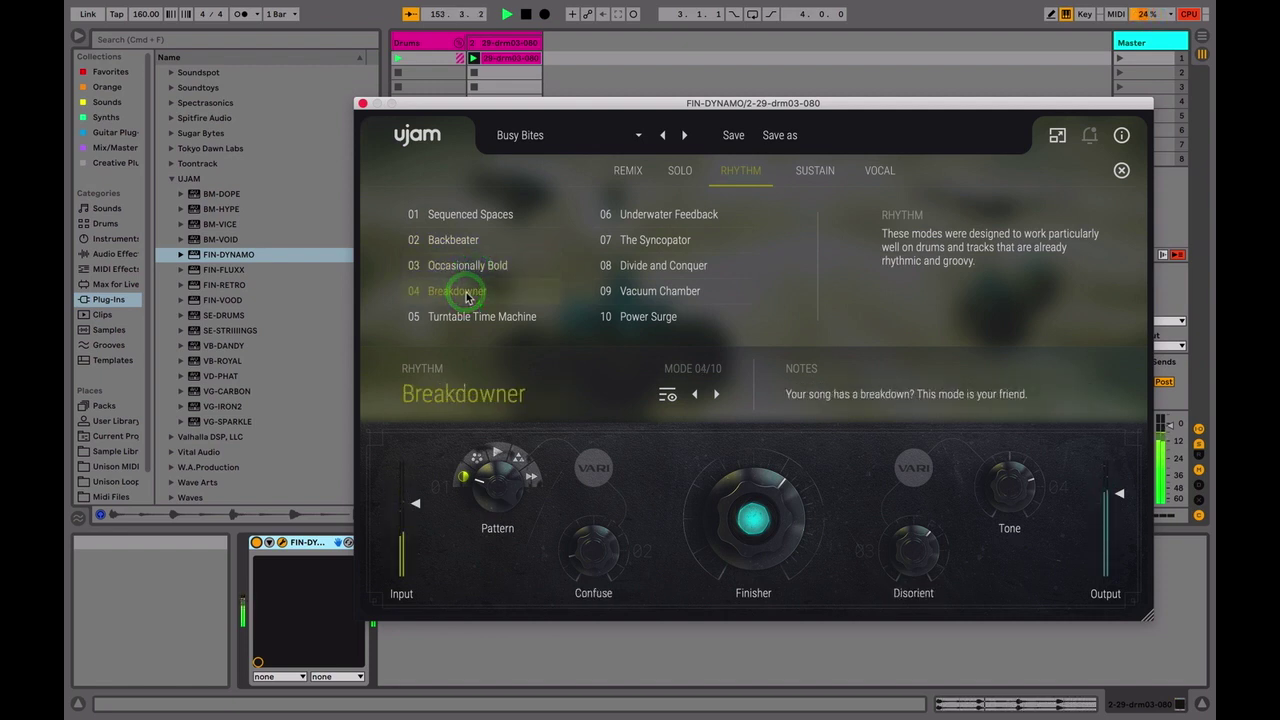
{"action": "left_click", "coordinate": [461, 318]}
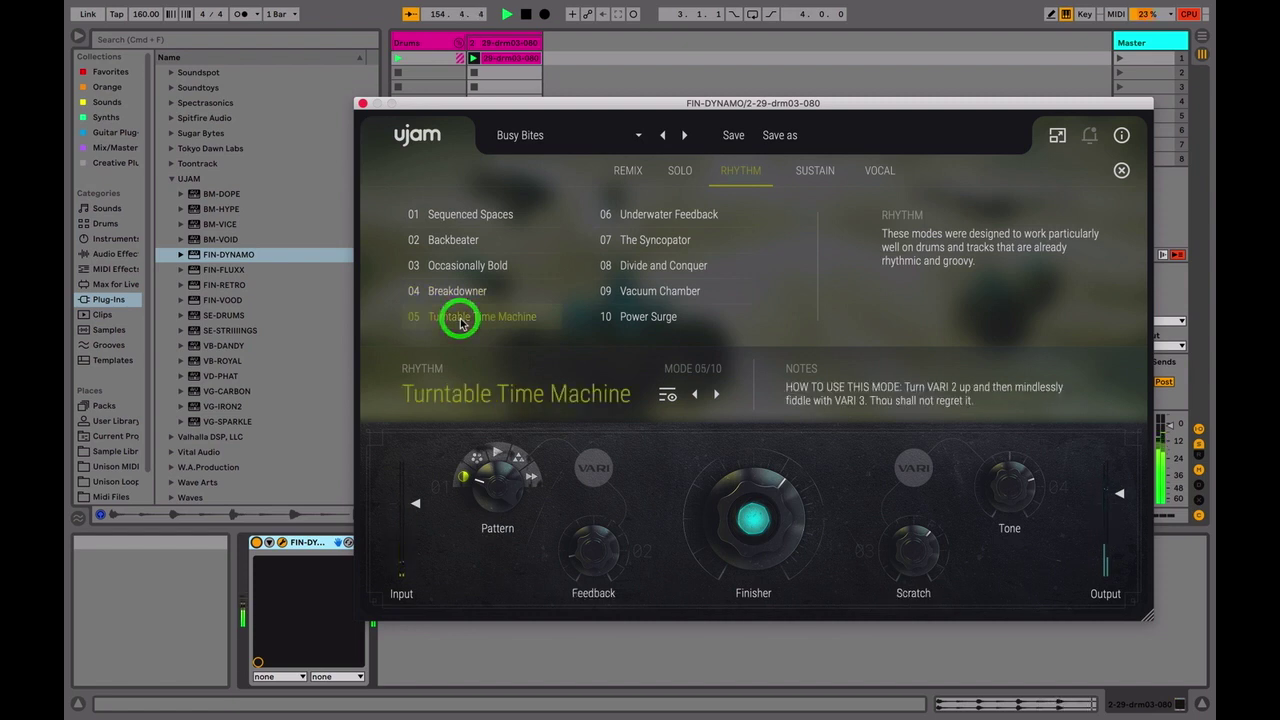
Step: Audition the Rhythm modes Underwater Feedback, The Syncopator and Divide and Conquer, ending on Vacuum Chamber
{"action": "left_click", "coordinate": [649, 218]}
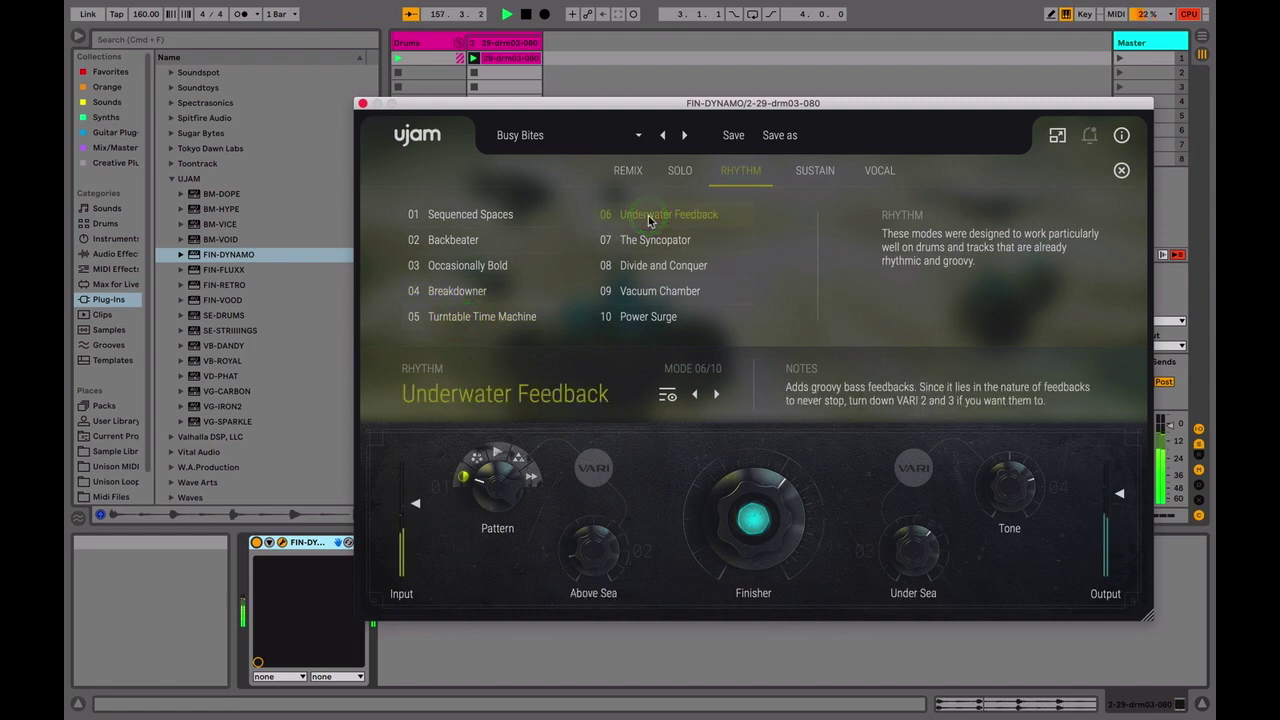
{"action": "left_click", "coordinate": [648, 242]}
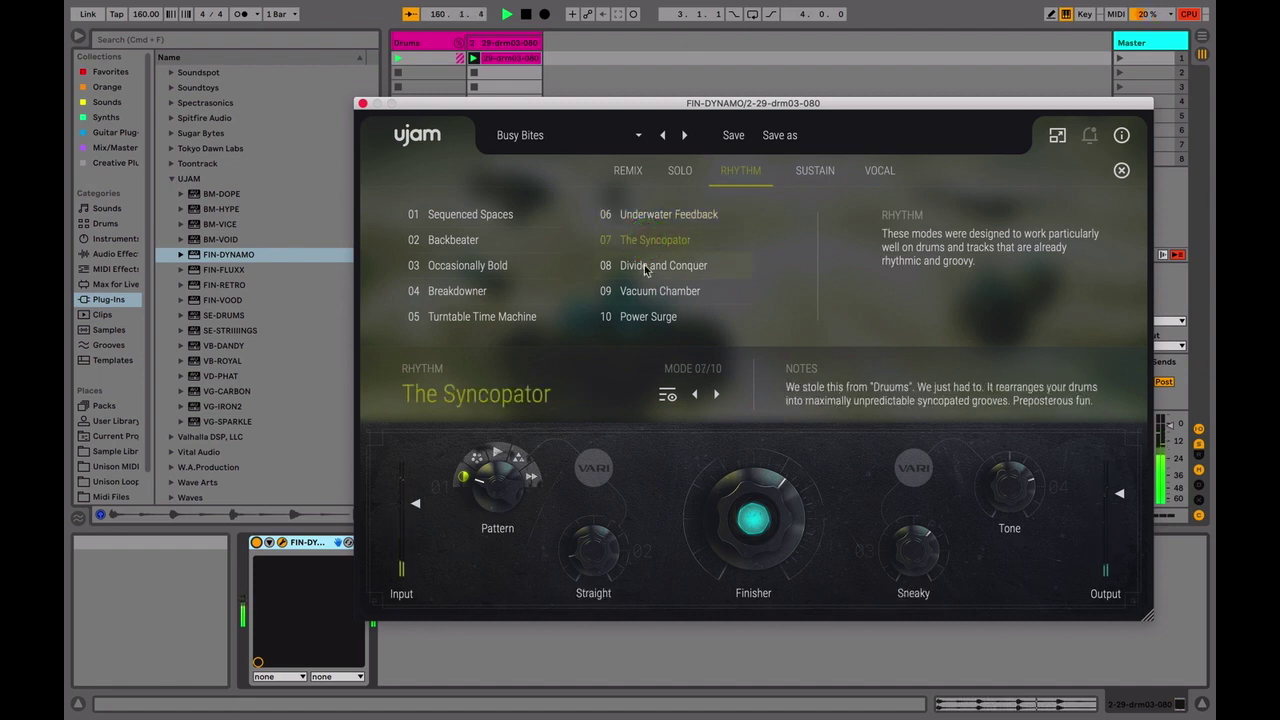
{"action": "left_click", "coordinate": [645, 266]}
{"action": "left_click", "coordinate": [642, 291]}
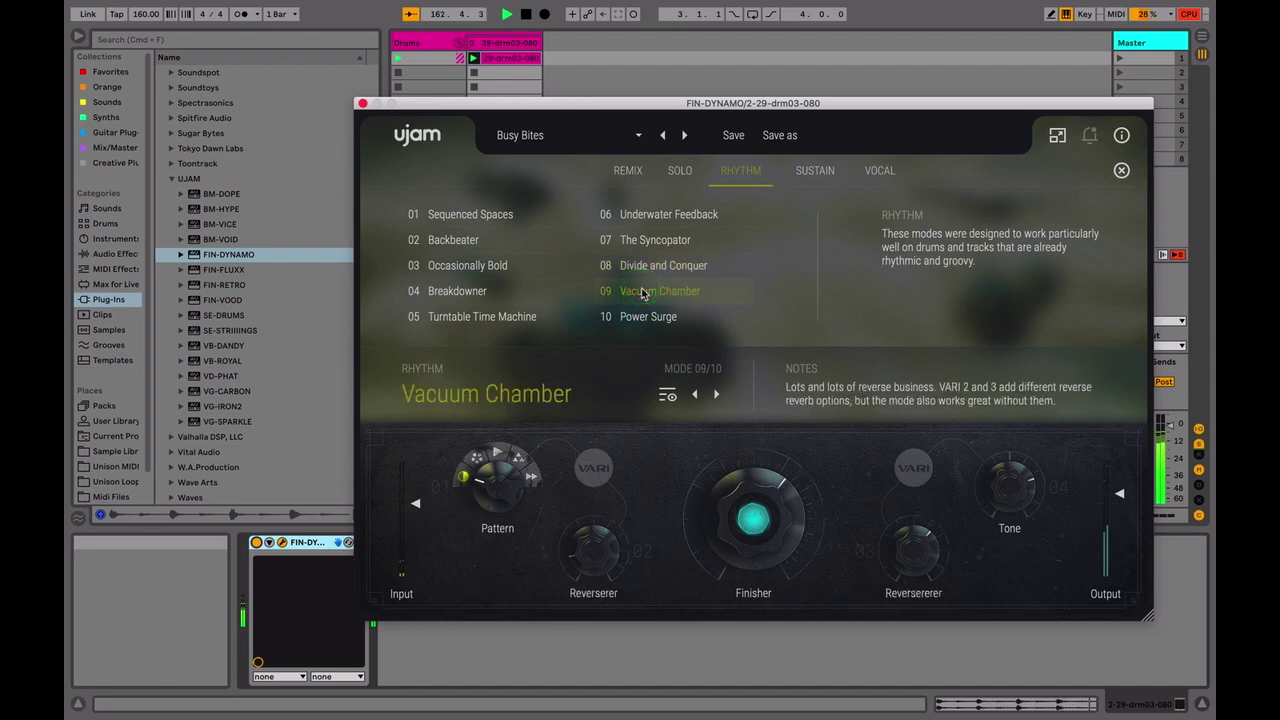
Step: Audition the Rhythm mode Power Surge, and browse the Solo, Sustain and Vocal mode lists
{"action": "left_click", "coordinate": [636, 318]}
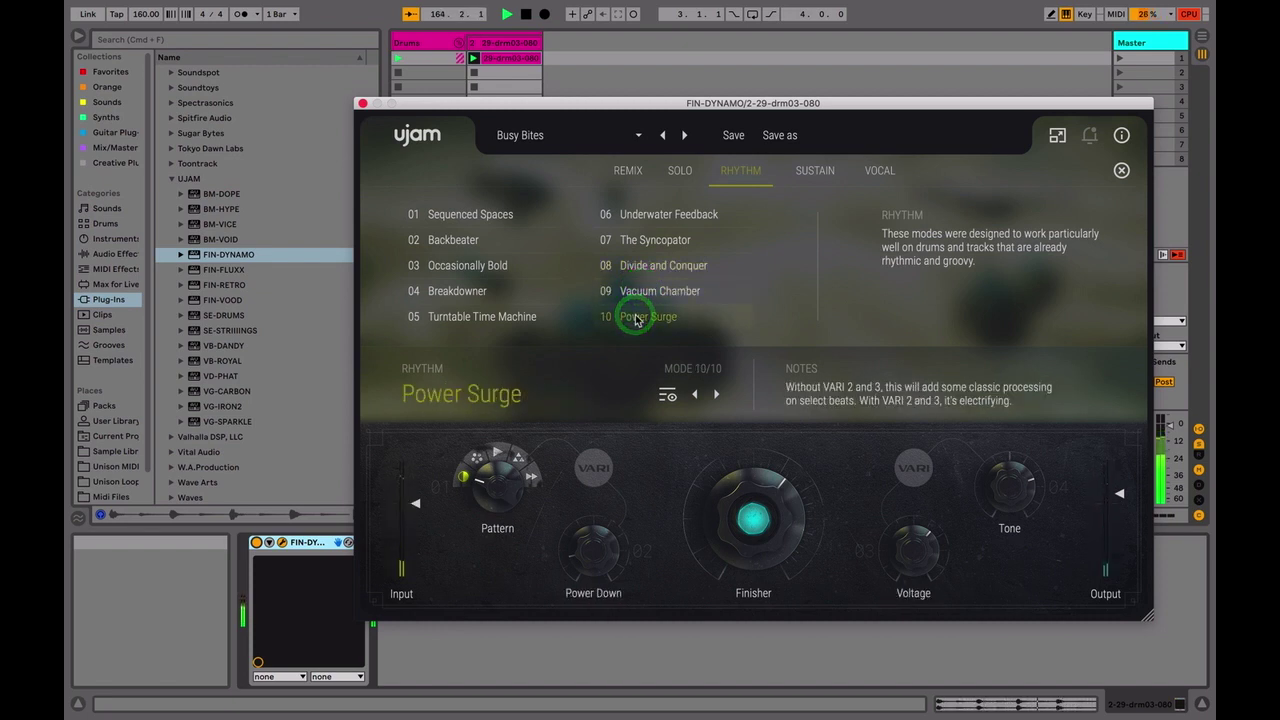
{"action": "left_click", "coordinate": [681, 172]}
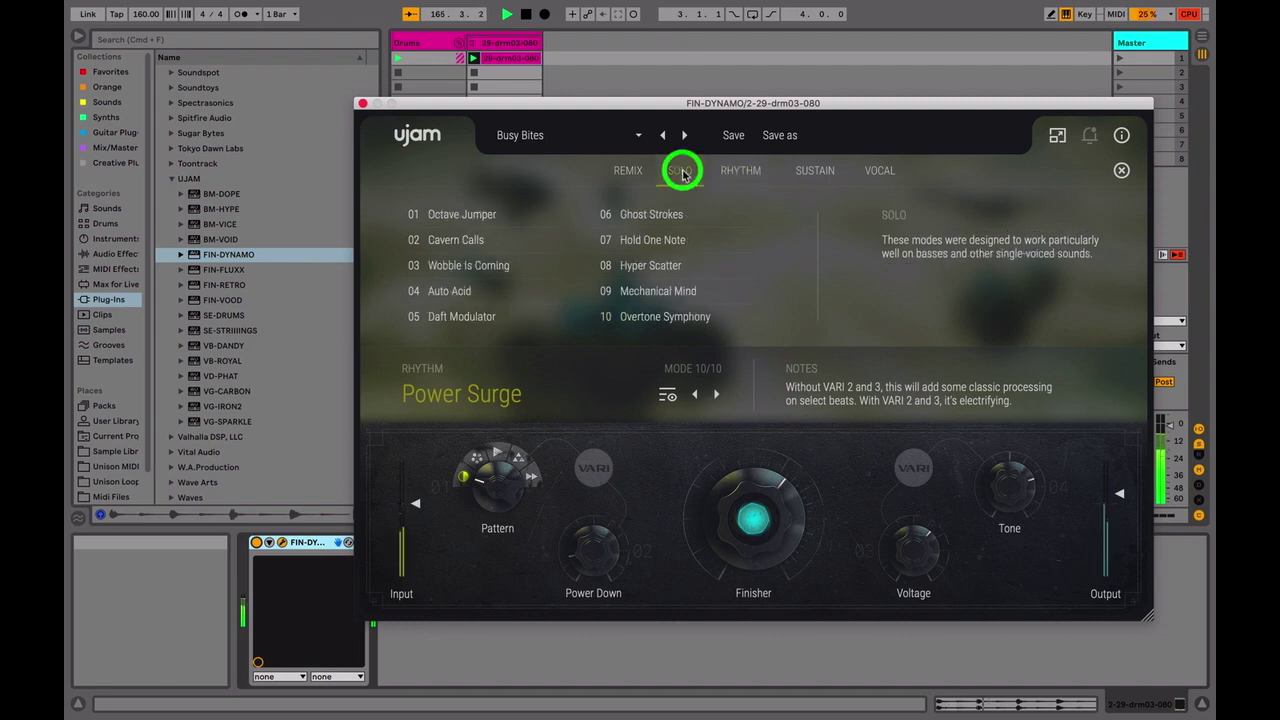
{"action": "left_click", "coordinate": [807, 170]}
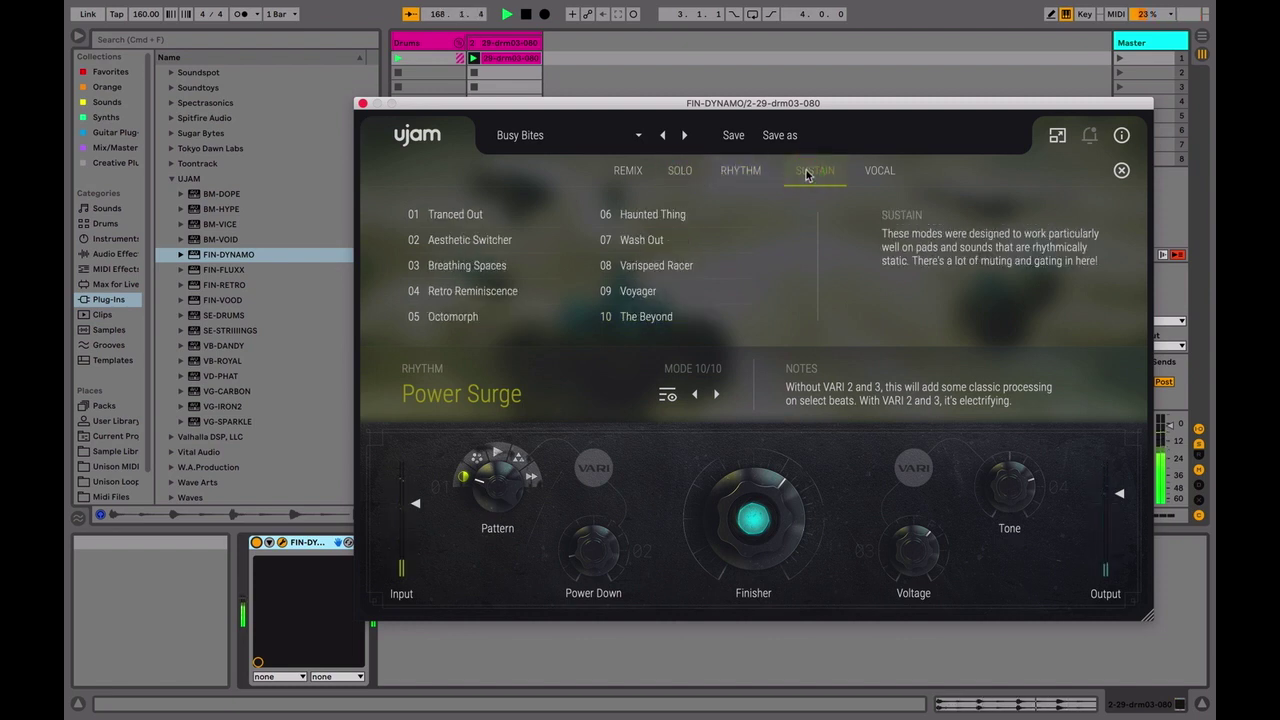
{"action": "left_click", "coordinate": [870, 170]}
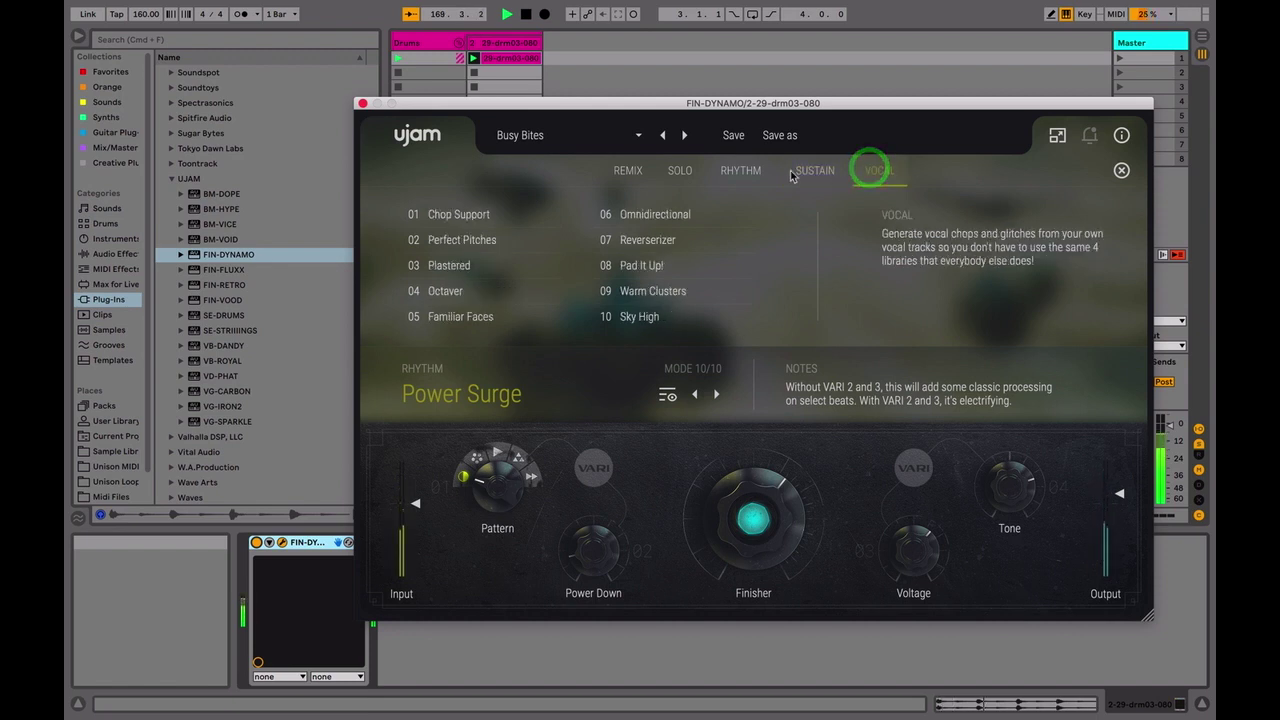
Step: Open the Remix modes and audition Retrify, Rubber Band, Totally Convoluted, Kitchen Sink and Remix-O-Matic
{"action": "left_click", "coordinate": [628, 170]}
{"action": "left_click", "coordinate": [469, 215]}
{"action": "left_click", "coordinate": [466, 244]}
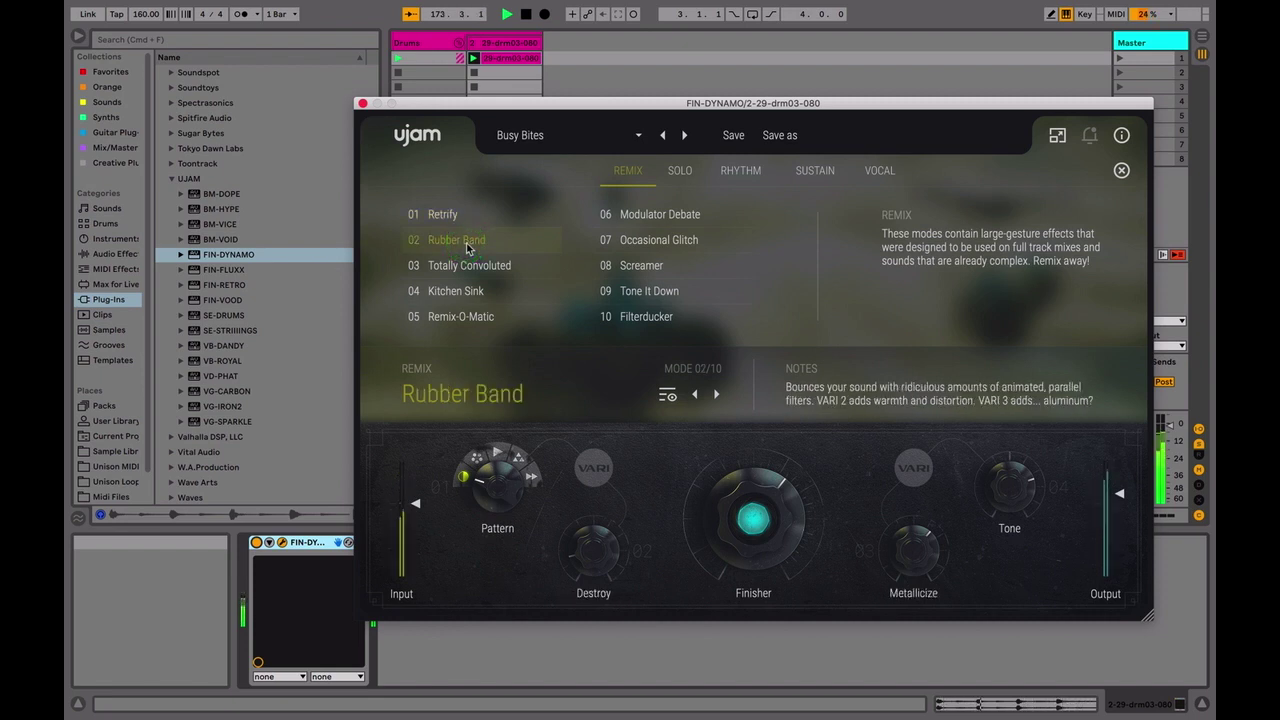
{"action": "left_click", "coordinate": [476, 268]}
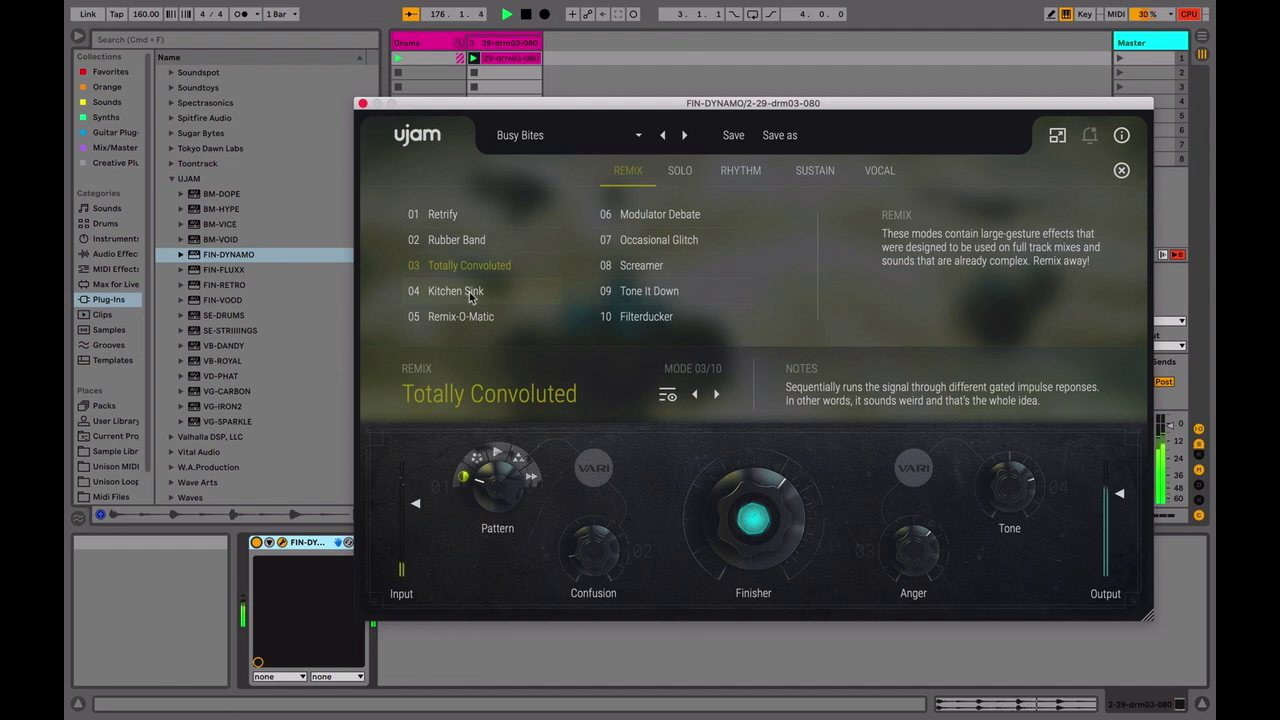
{"action": "left_click", "coordinate": [471, 297]}
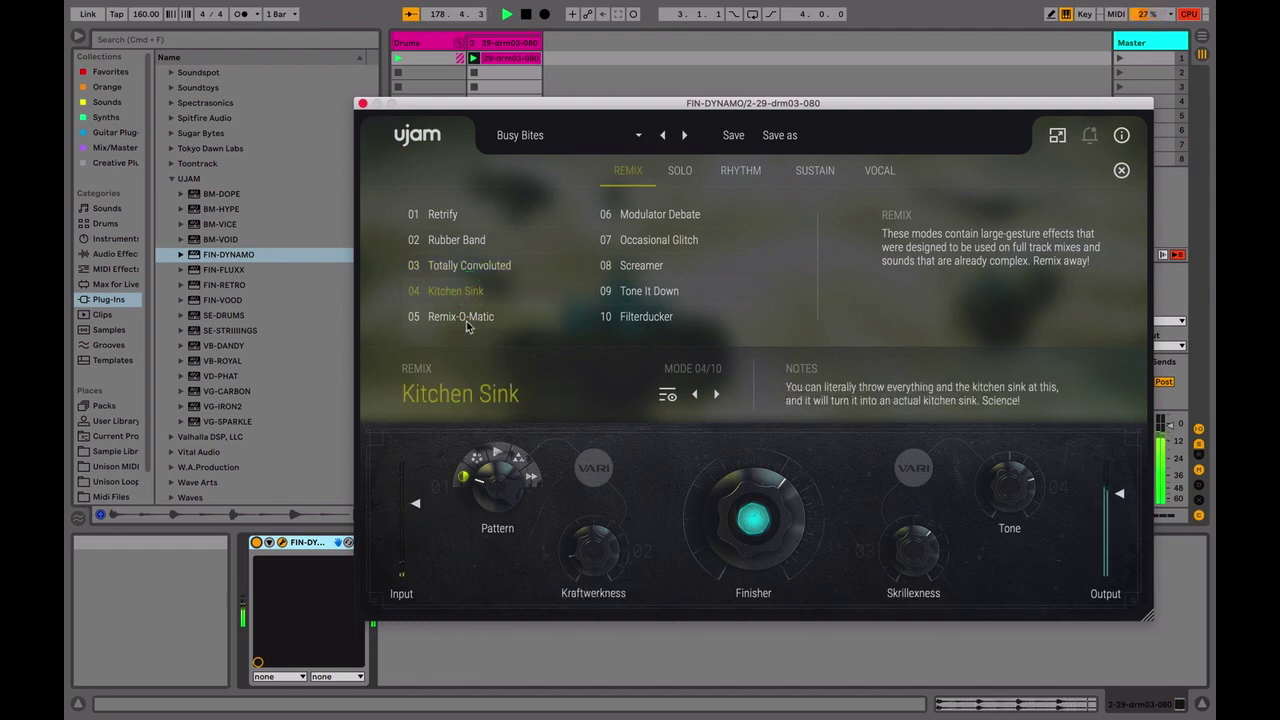
{"action": "left_click", "coordinate": [467, 320]}
Step: Audition the Remix modes Modulator Debate, Occasional Glitch, Screamer, Tone It Down and Filterducker
{"action": "left_click", "coordinate": [659, 216]}
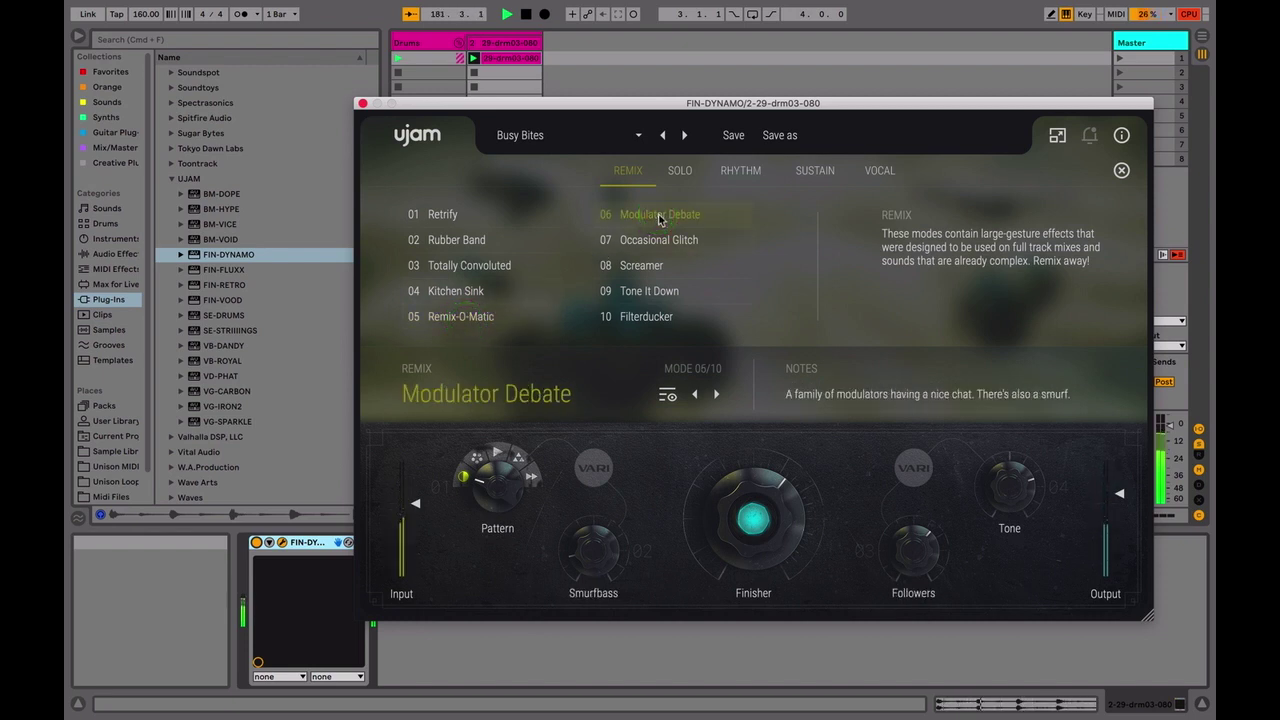
{"action": "left_click", "coordinate": [658, 240]}
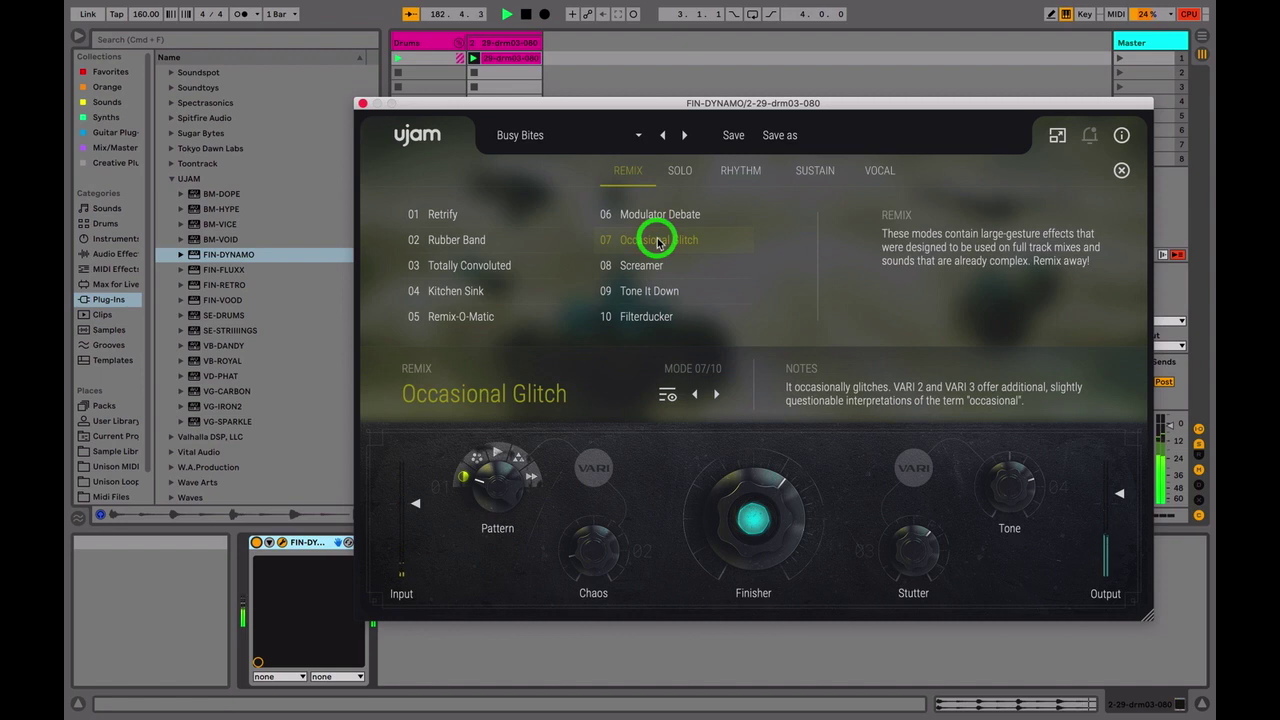
{"action": "left_click", "coordinate": [649, 272]}
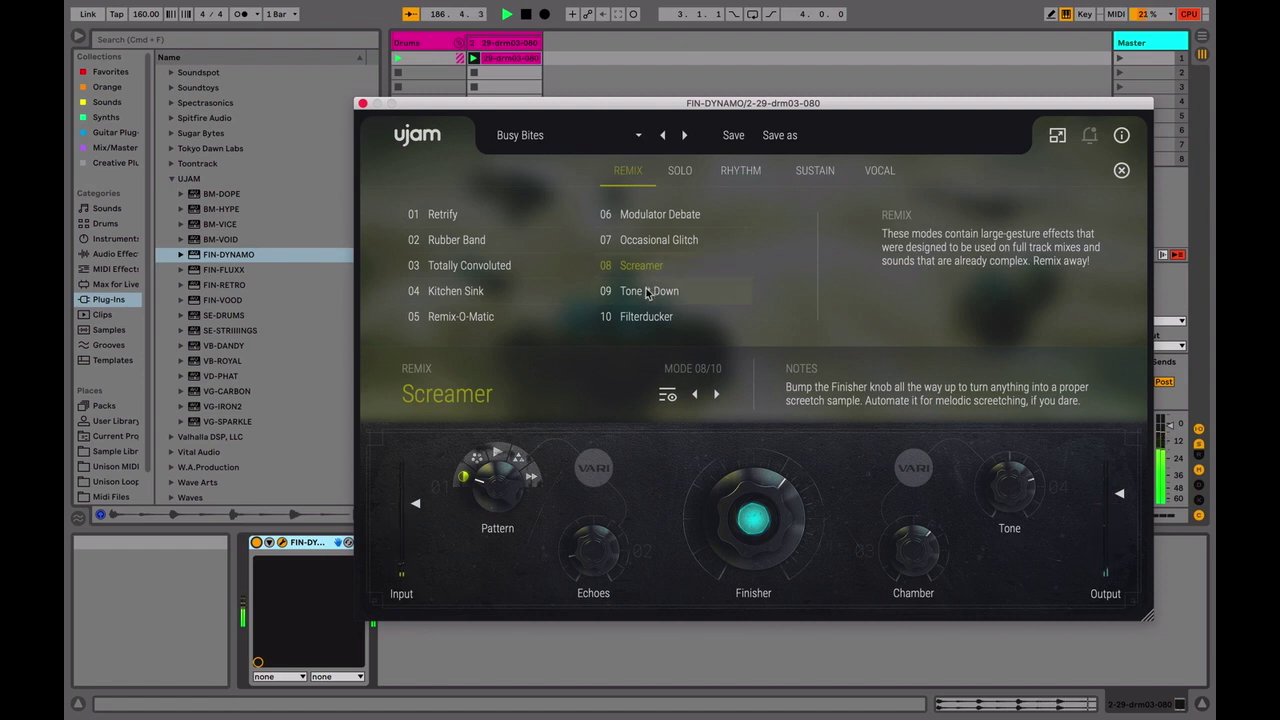
{"action": "left_click", "coordinate": [645, 291]}
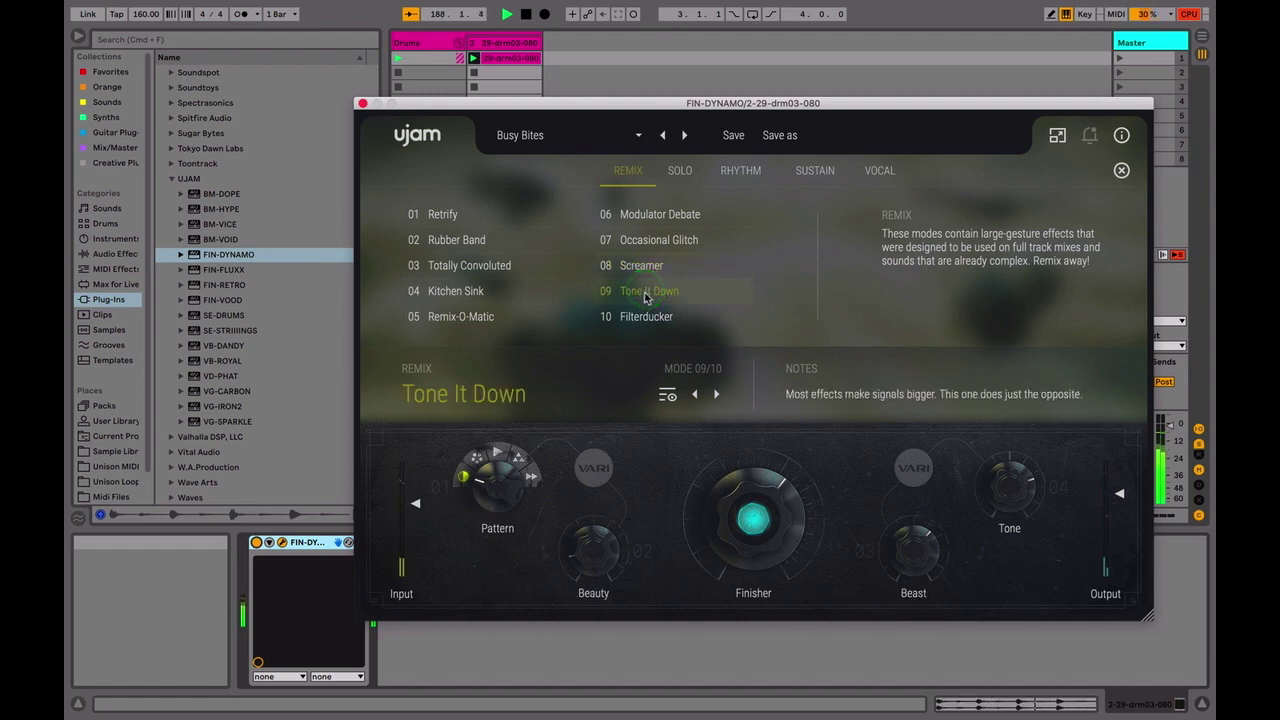
{"action": "left_click", "coordinate": [641, 320]}
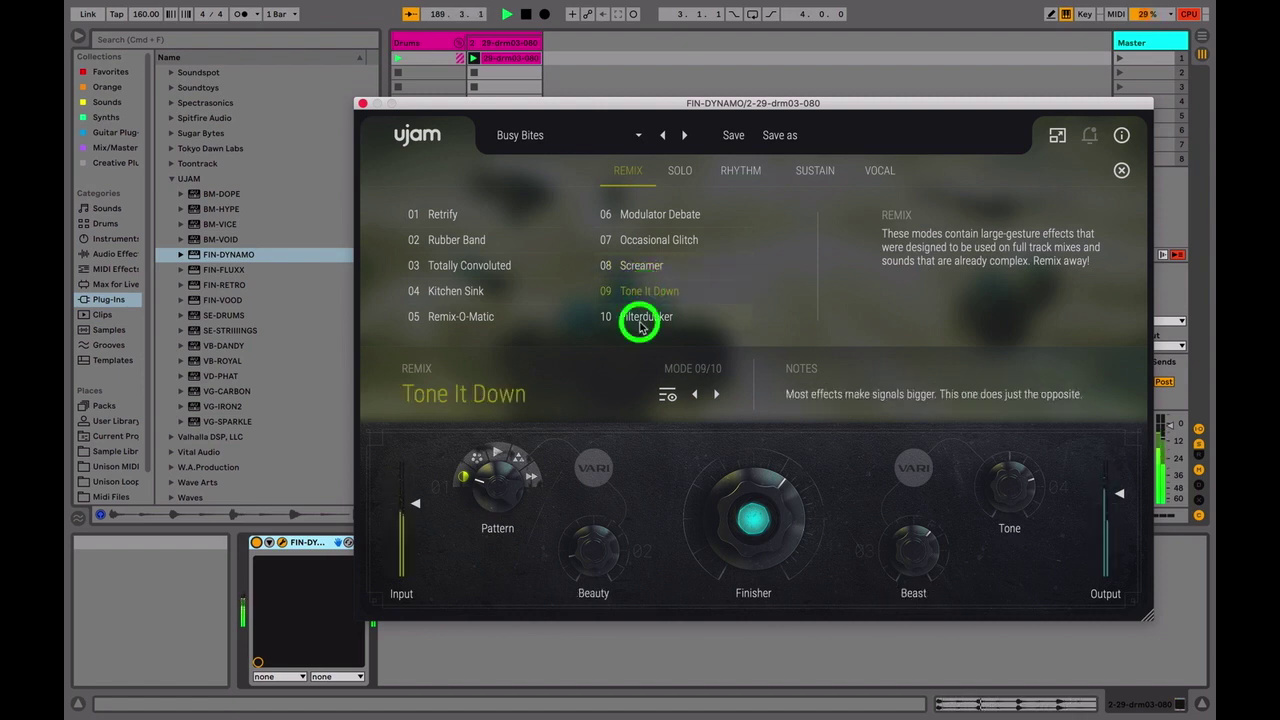
Step: Select the Remix mode Screamer, raise its Echoes amount and turn Finisher up to maximum
{"action": "left_click", "coordinate": [641, 270]}
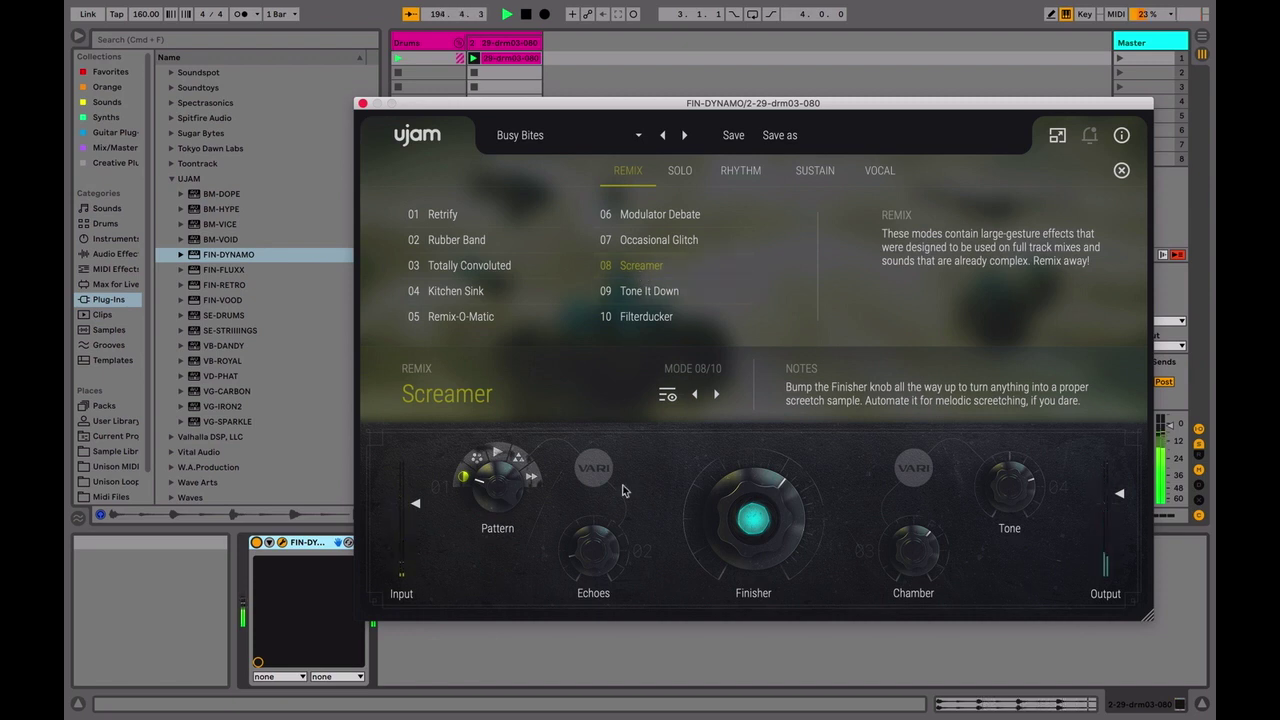
{"action": "left_click_drag", "start_coordinate": [594, 557], "coordinate": [602, 454]}
{"action": "left_click_drag", "start_coordinate": [768, 536], "coordinate": [728, 242]}
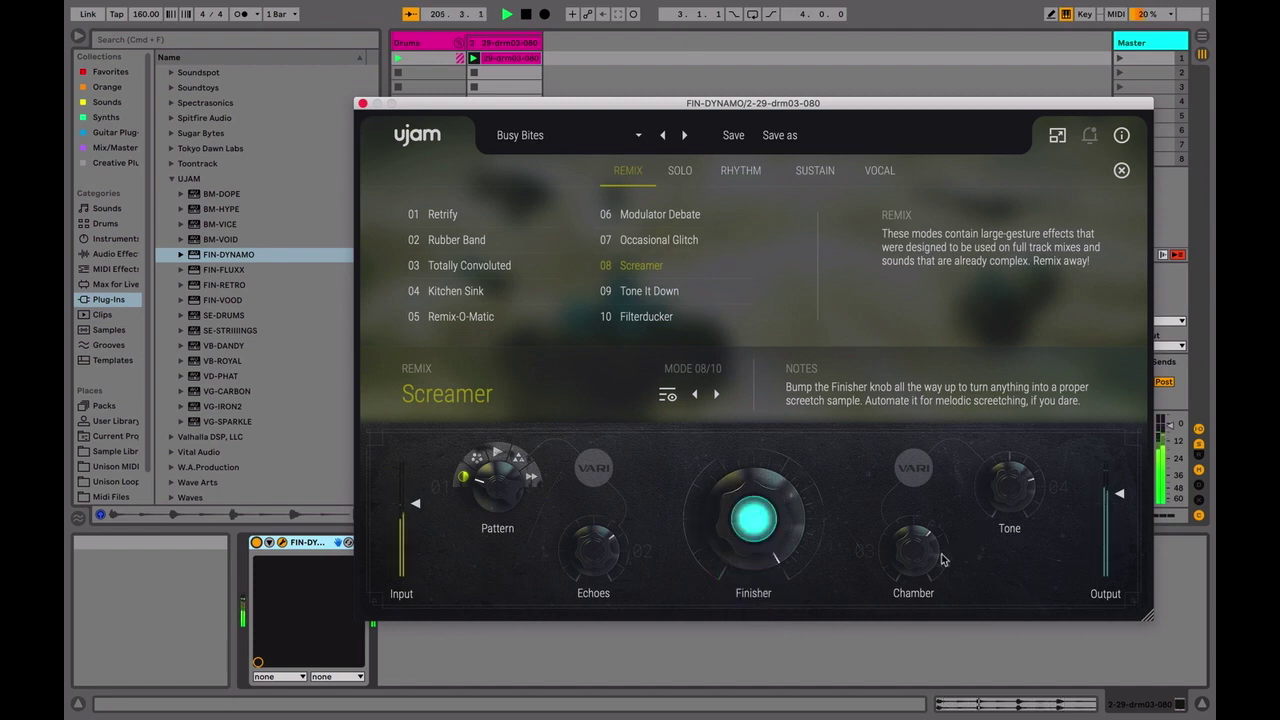
Step: Turn Screamer's Chamber amount up to maximum and stop the drum loop playback
{"action": "left_click", "coordinate": [850, 383]}
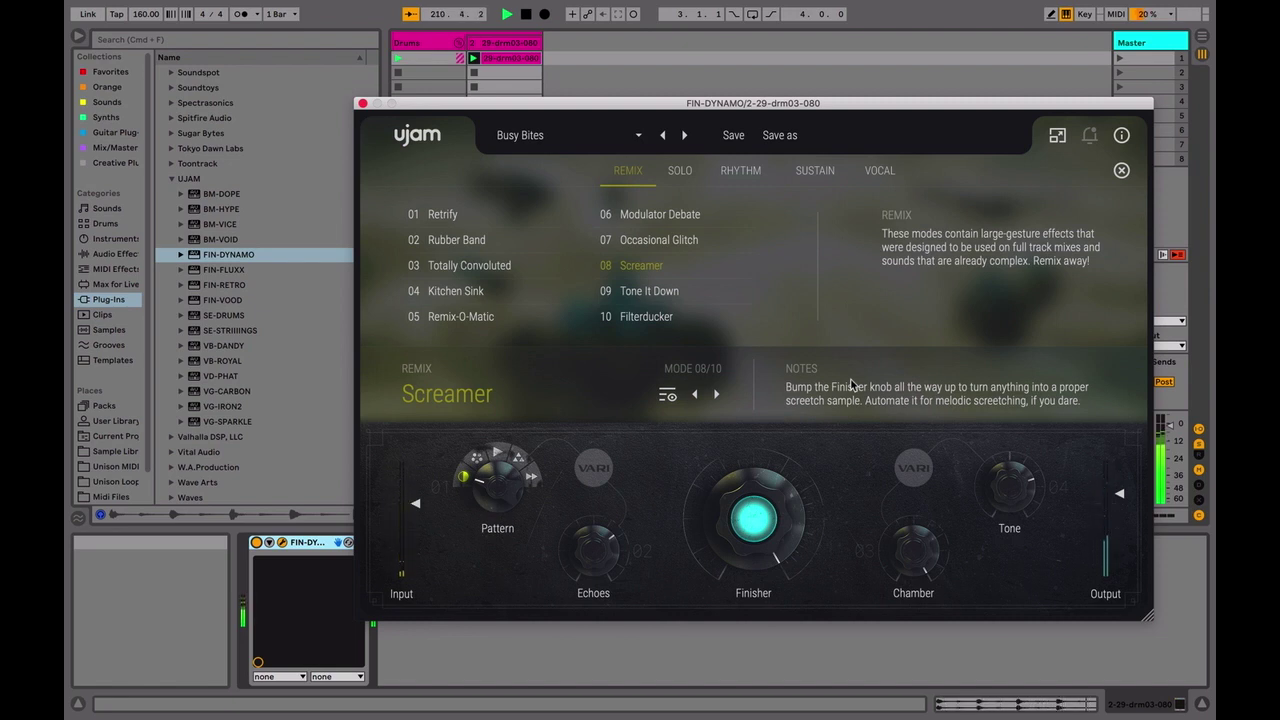
{"action": "key", "text": "space"}
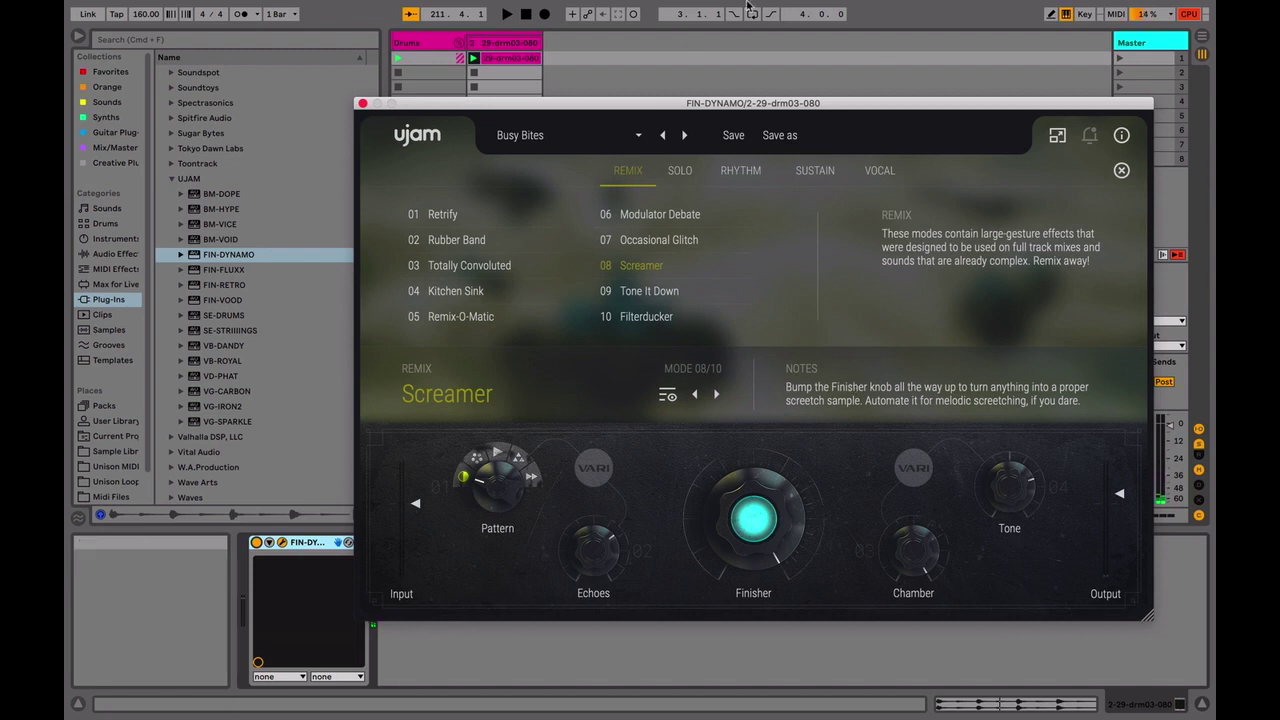
{"action": "mouse_move", "coordinate": [747, 5]}
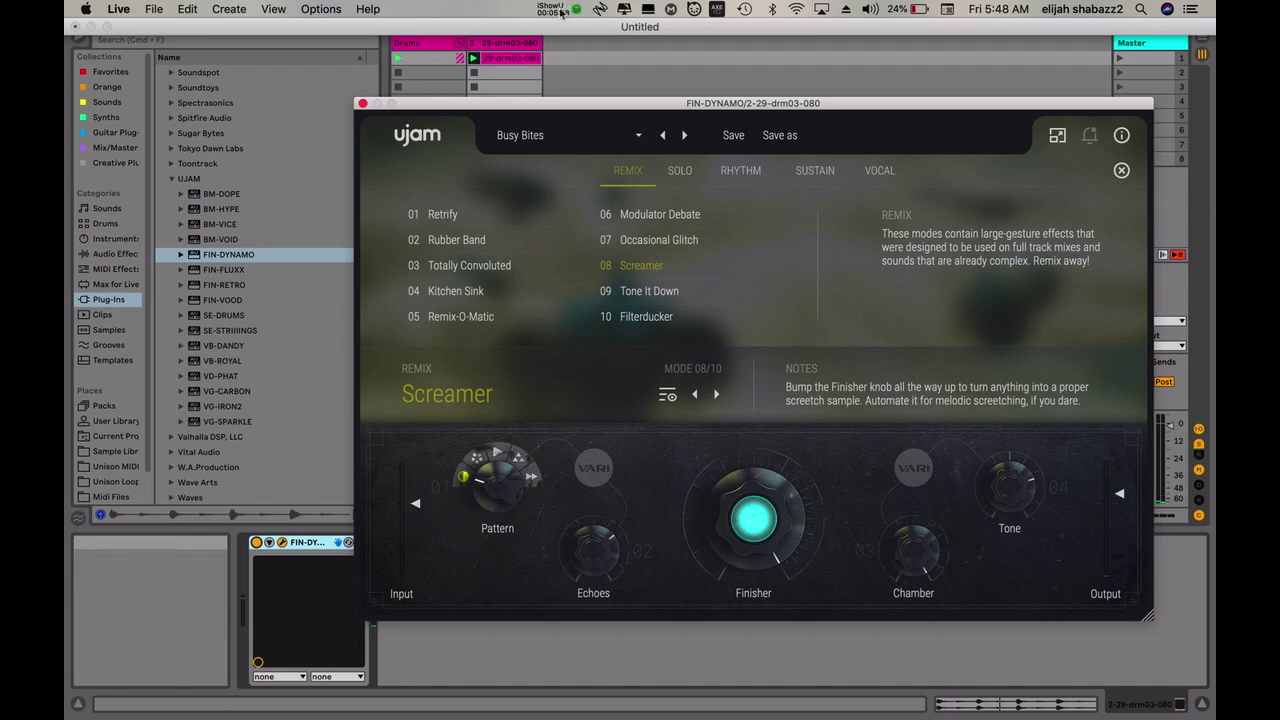